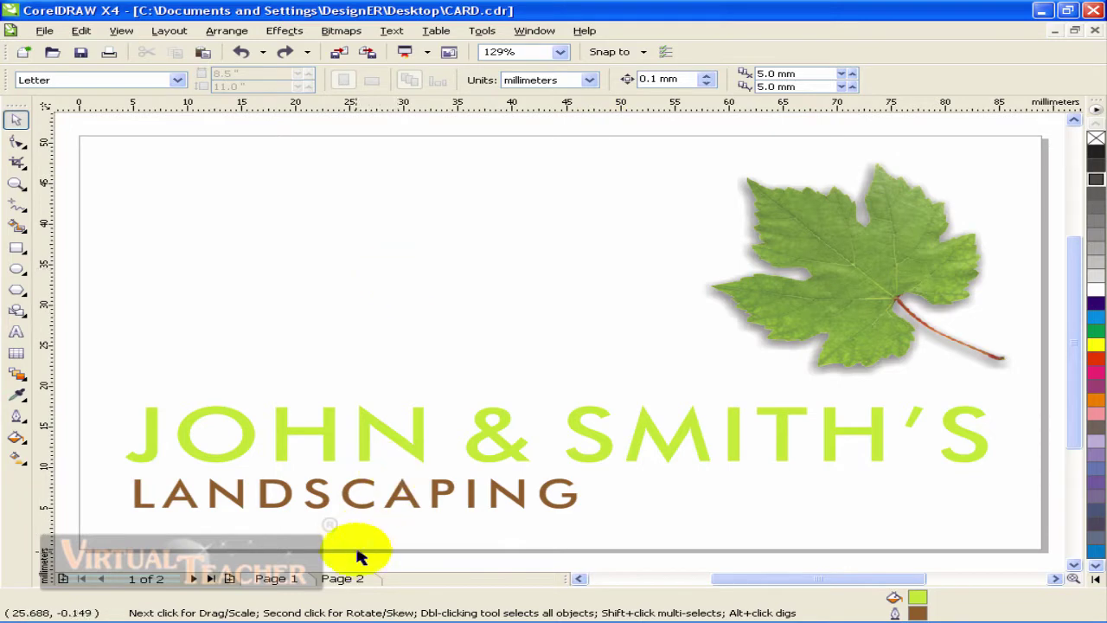
- Flip between Page 1 and Page 2 of CARD.cdr, end on Page 1, and open Tools
click(351, 579)
click(277, 579)
click(329, 578)
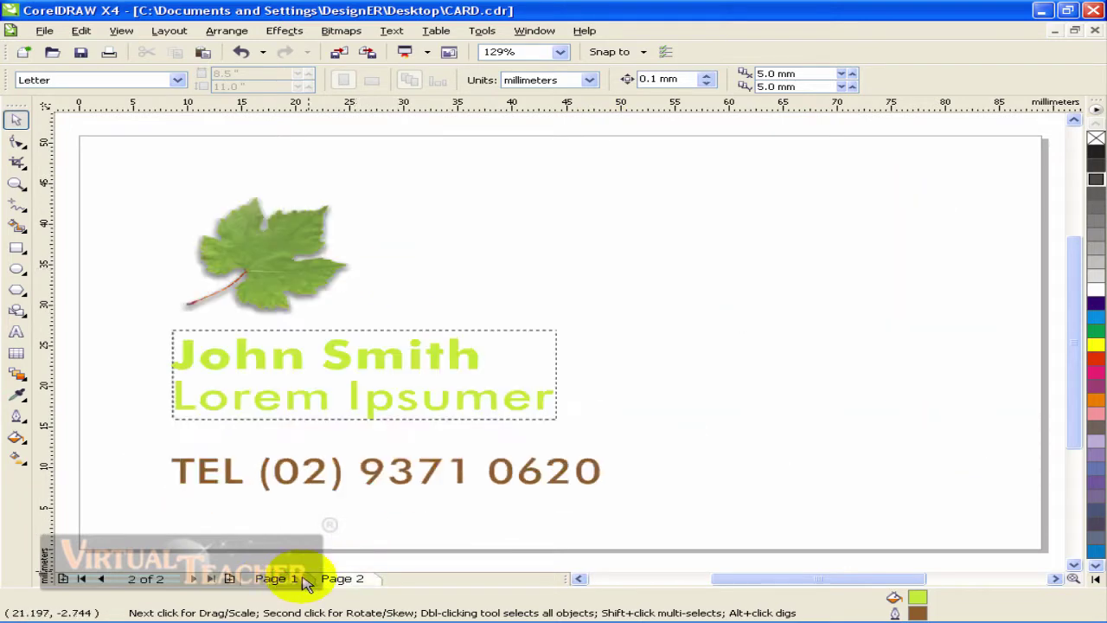
click(294, 578)
click(351, 578)
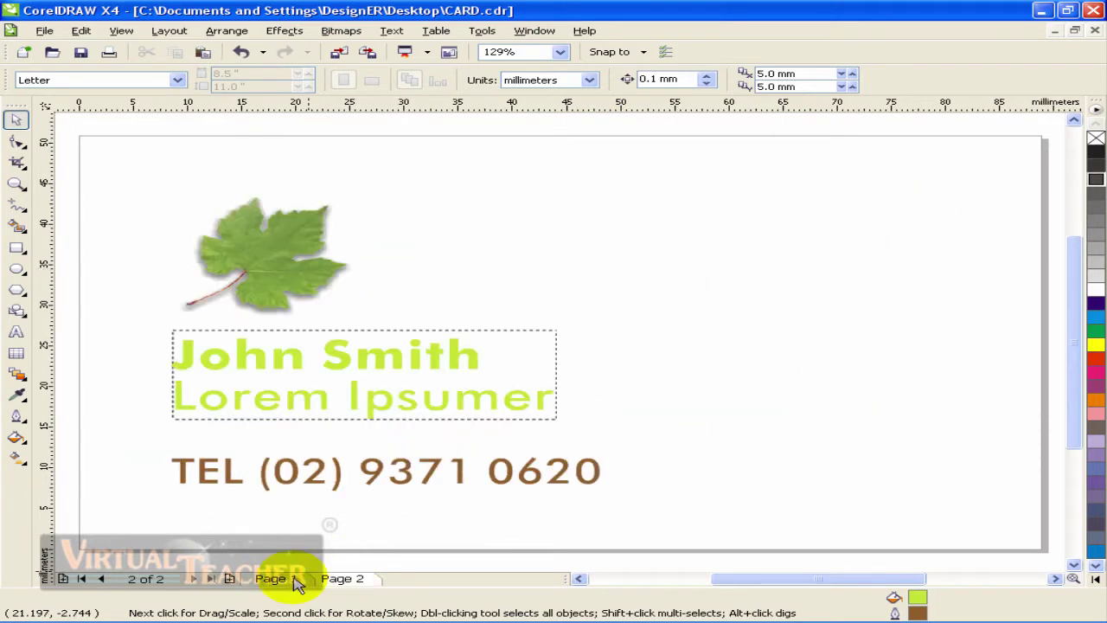
click(290, 578)
click(351, 580)
click(290, 578)
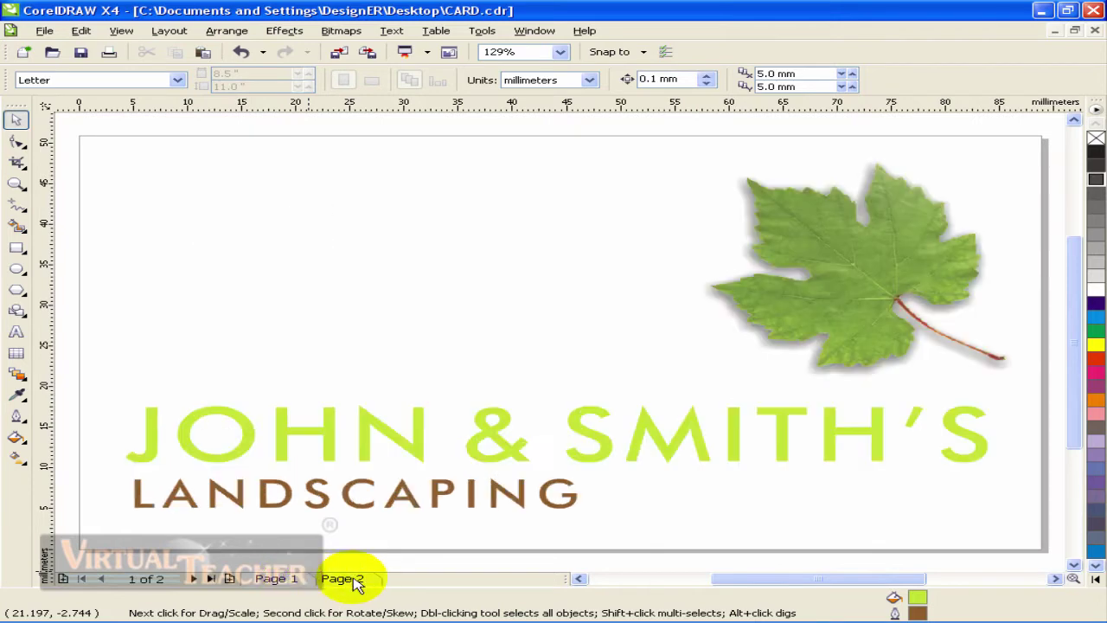
click(350, 580)
click(286, 578)
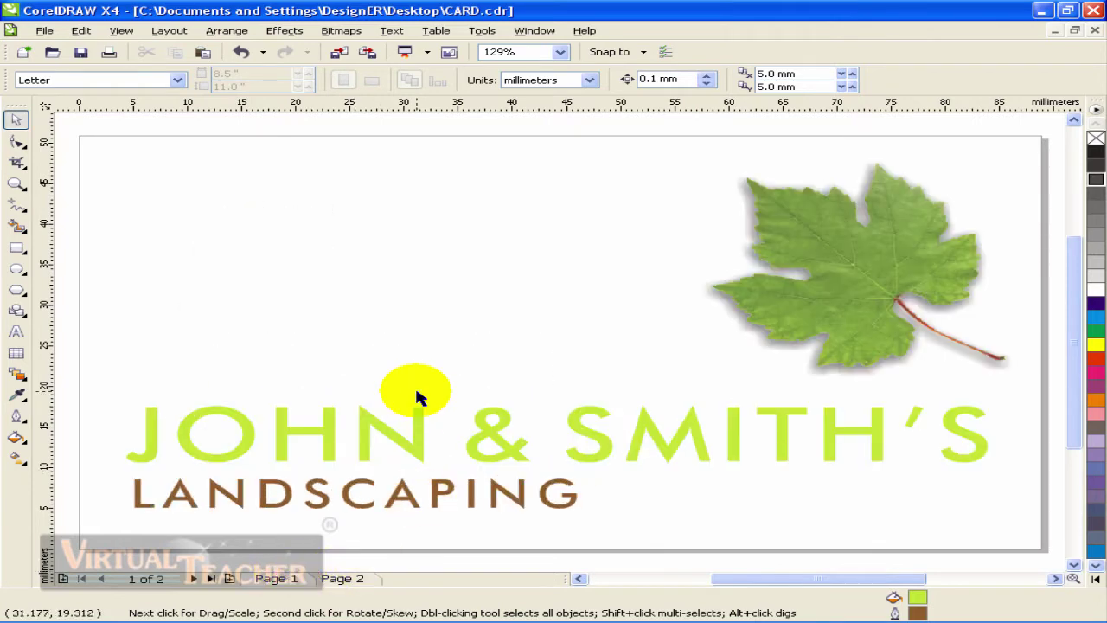
click(487, 35)
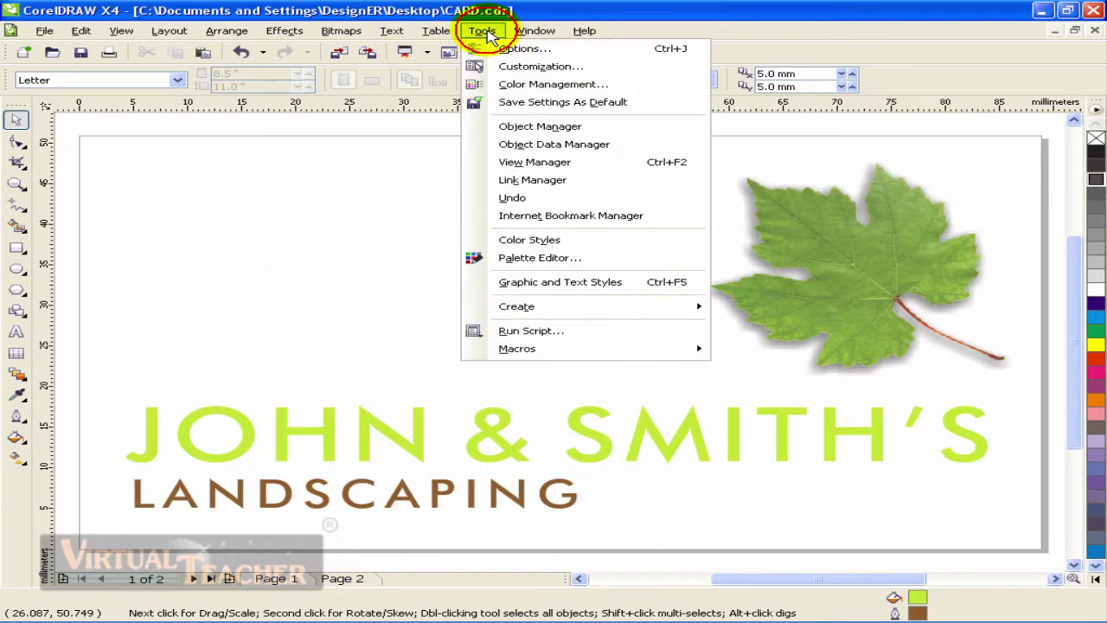
- Open the Object Manager and switch between the Page 1 and Page 2 layer lists
click(540, 127)
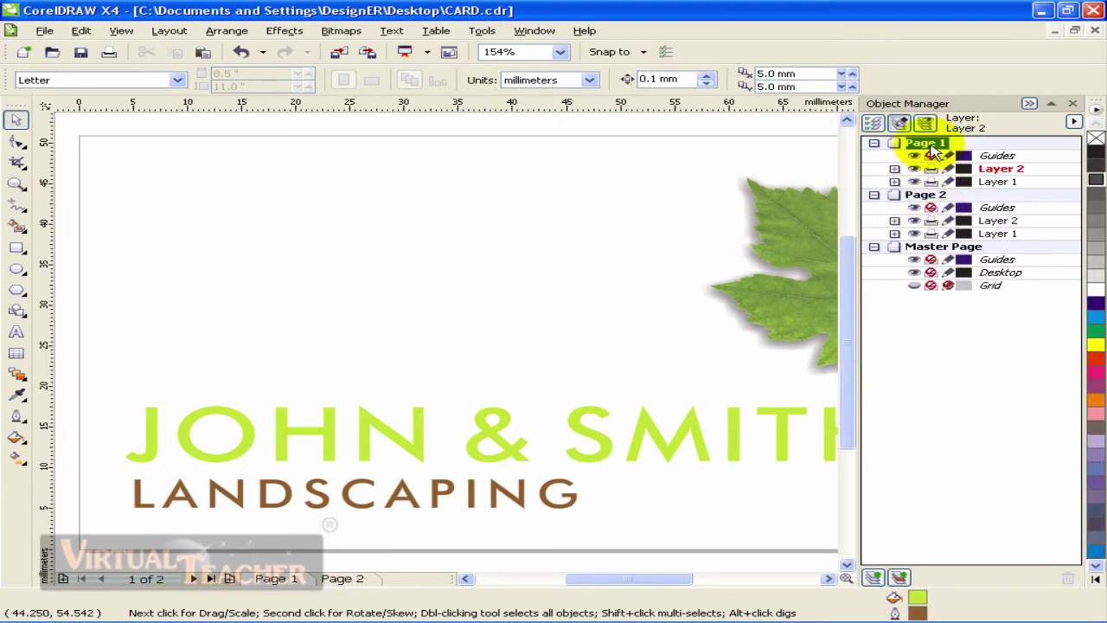
click(925, 195)
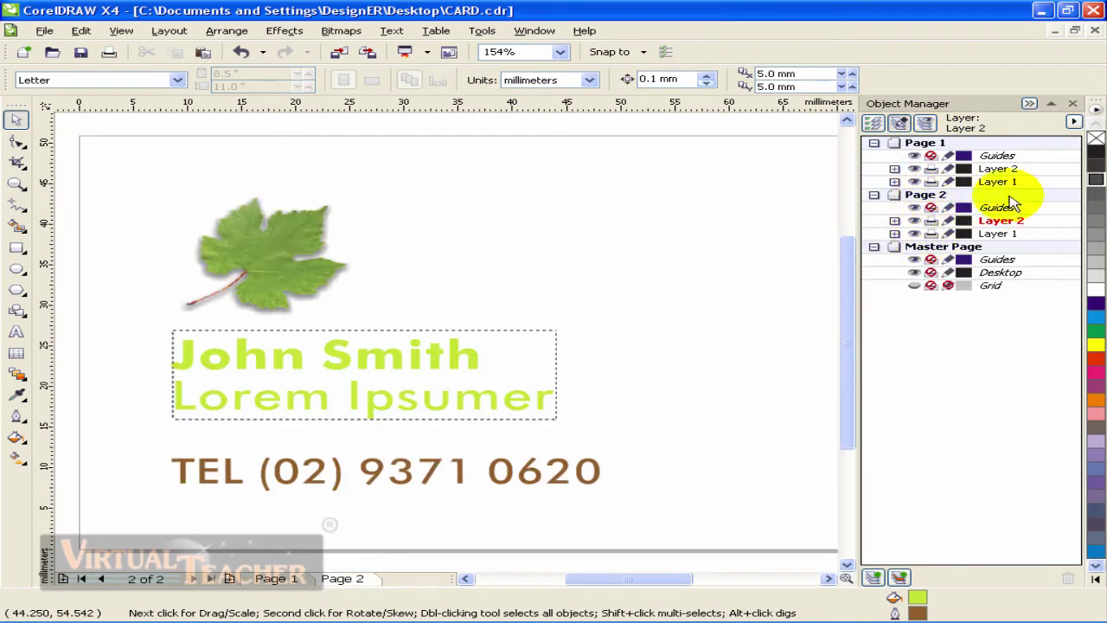
click(924, 143)
double_click(928, 197)
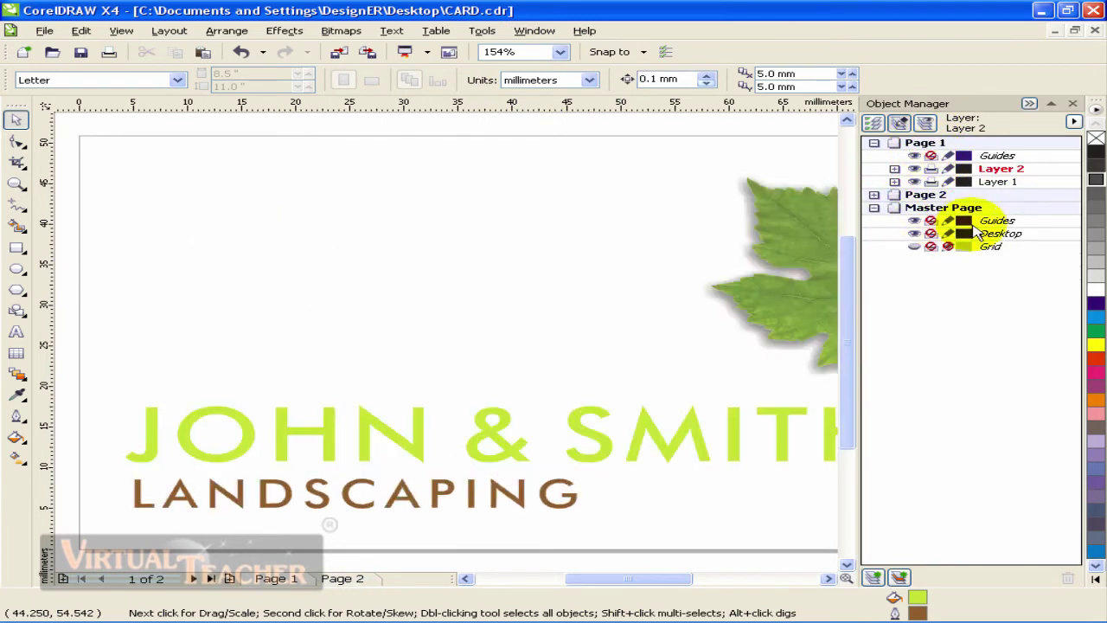
- Add a horizontal guideline at about 42 mm on Master Page Guides, then activate Page 2's Guides layer
click(977, 221)
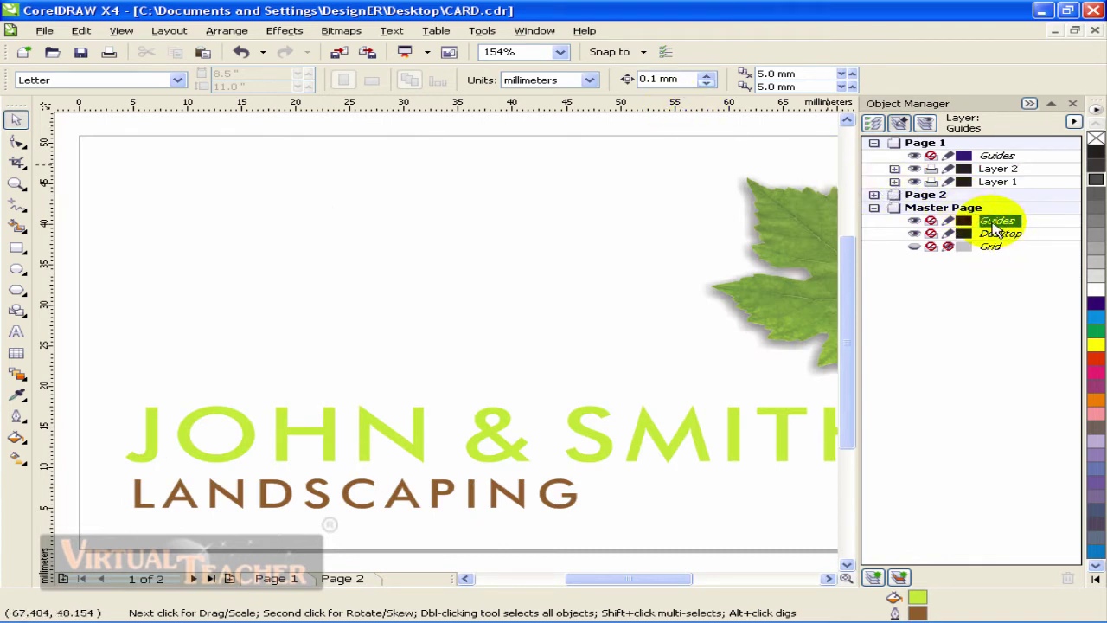
drag(680, 105, 600, 208)
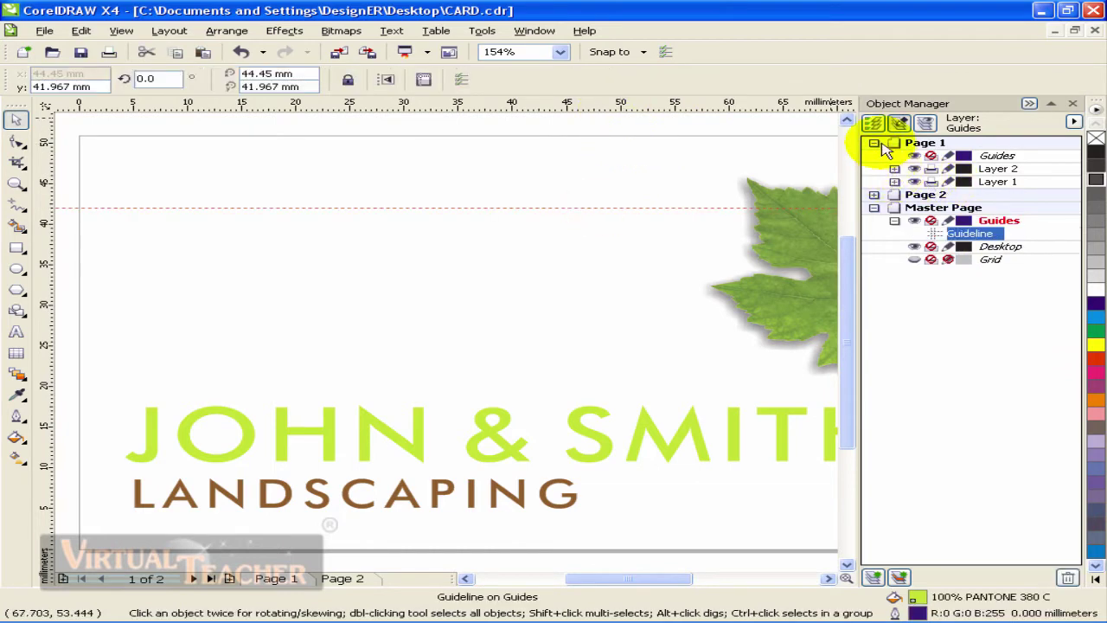
click(875, 195)
click(919, 212)
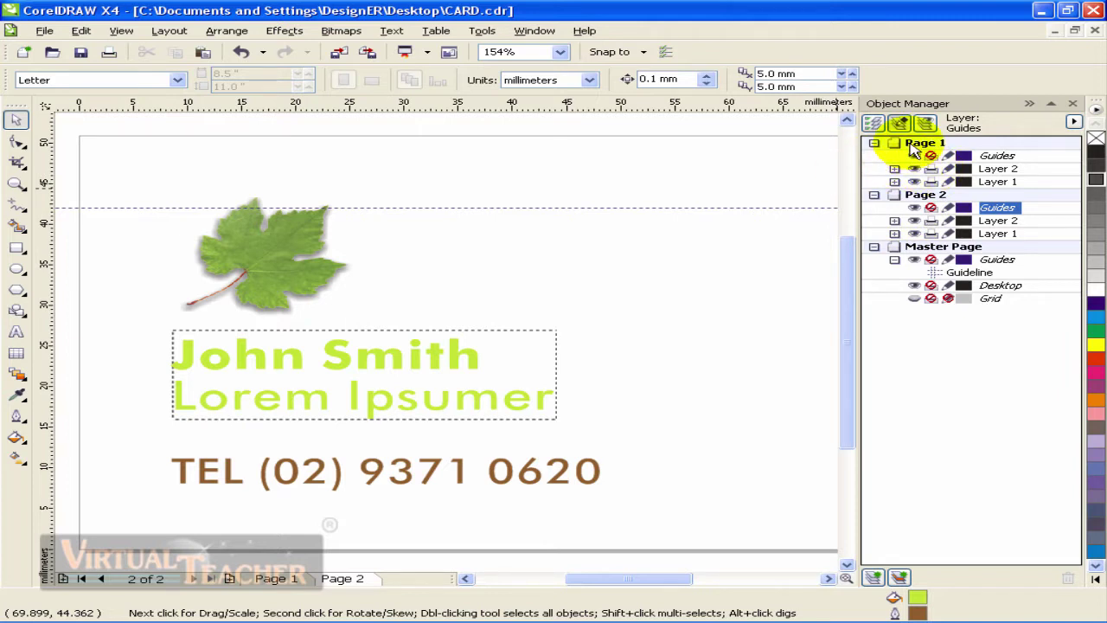
- Draw a 3-row by 4-column table above the card on Page 2
scroll(311, 264, down, 2)
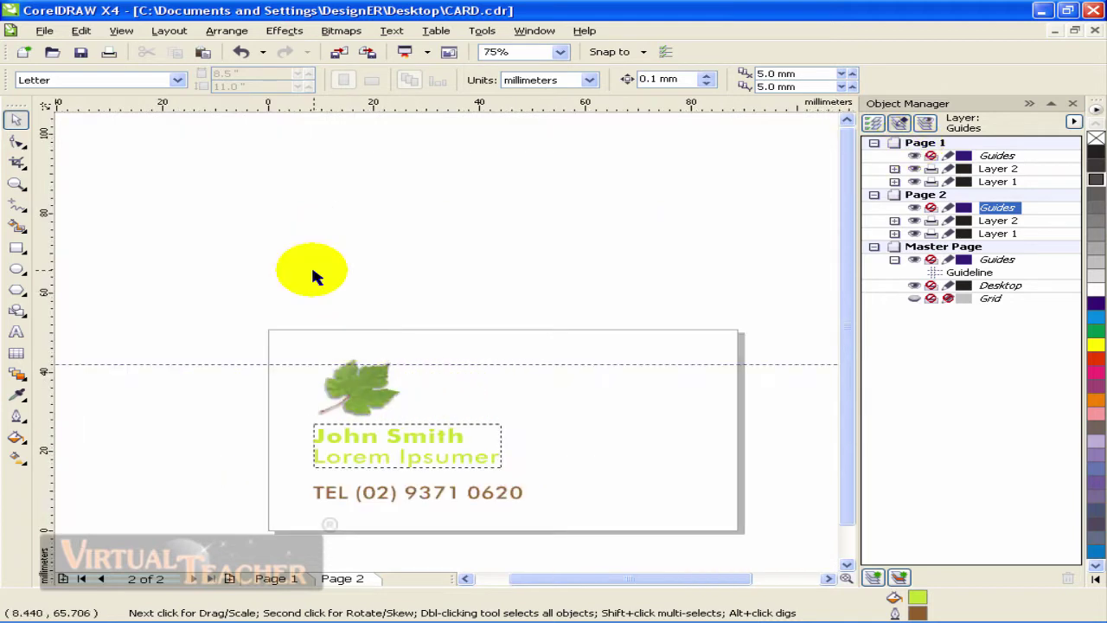
scroll(444, 336, up, 2)
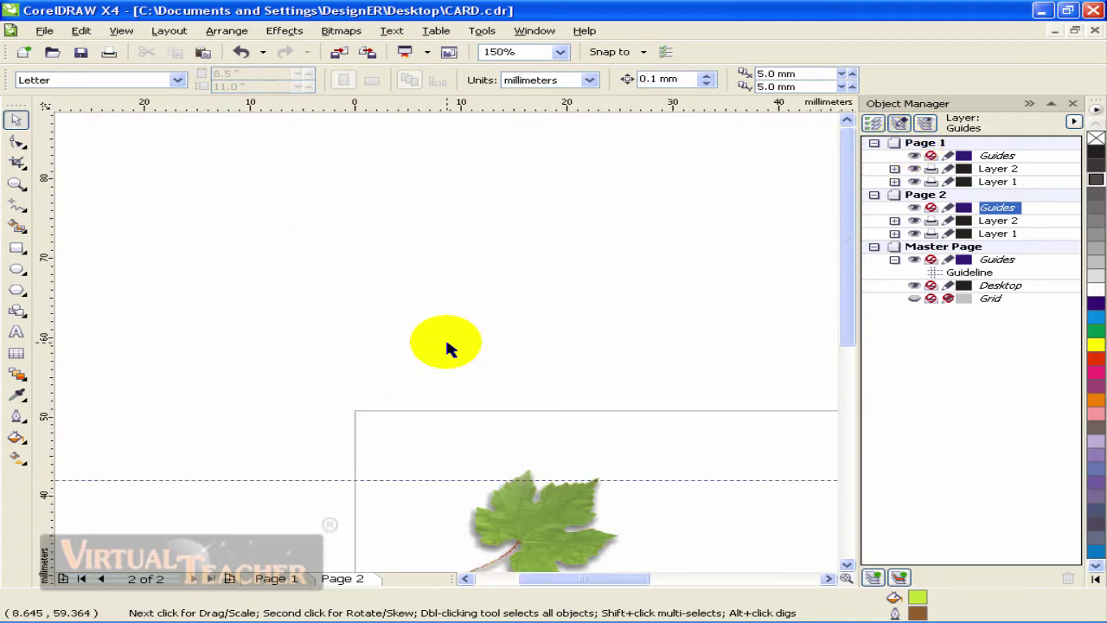
click(17, 353)
drag(203, 173, 260, 206)
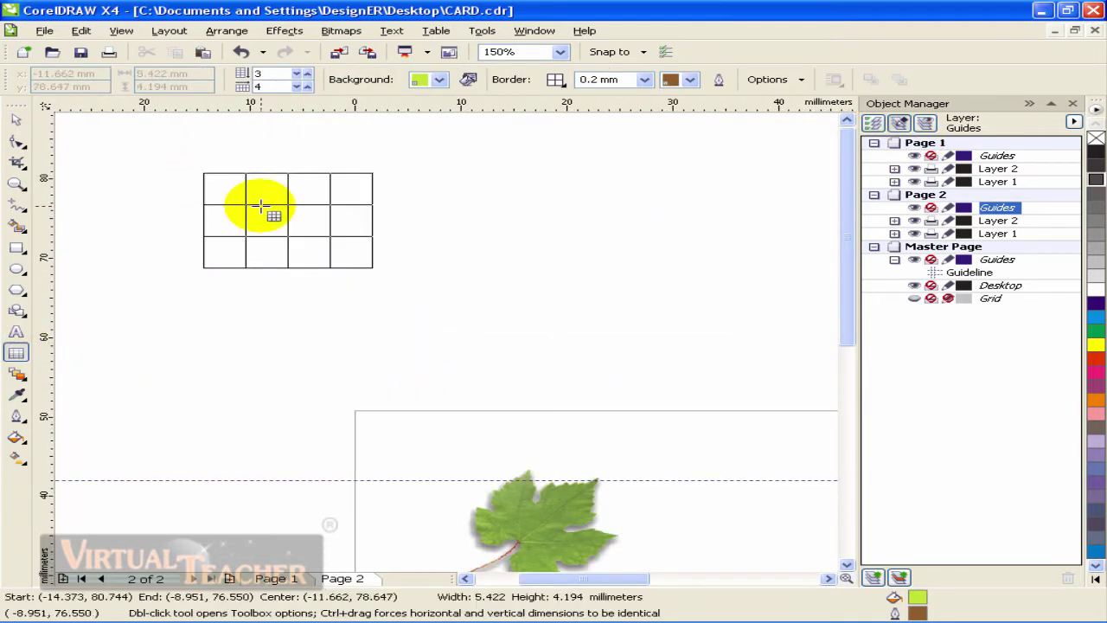
scroll(348, 223, up, 2)
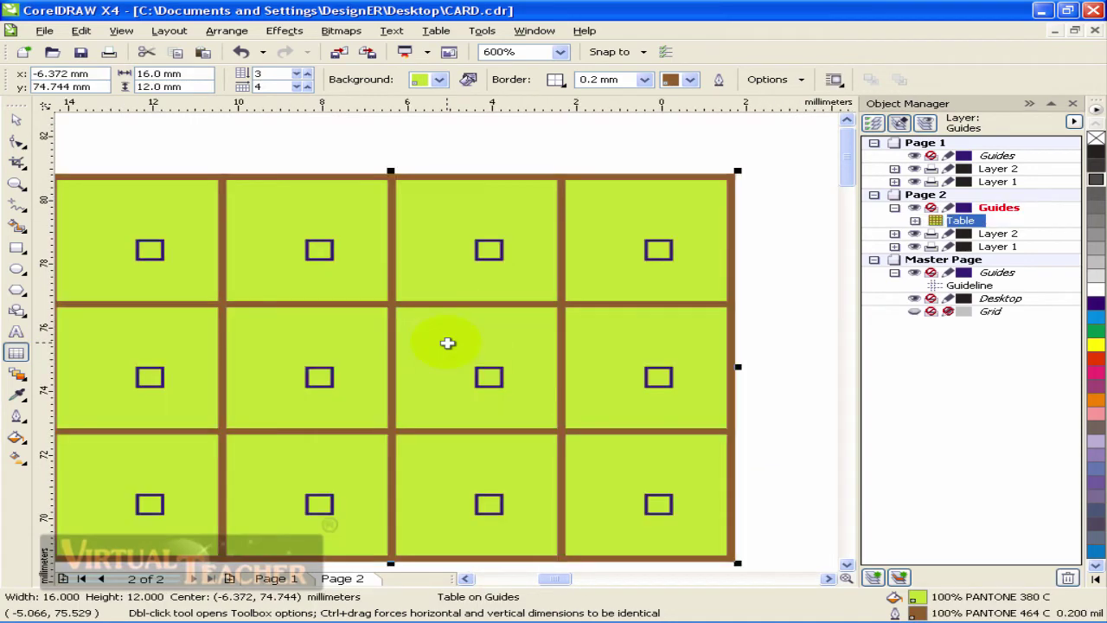
scroll(447, 344, down, 1)
scroll(445, 338, up, 1)
- Switch to the Pick tool and shift the table slightly on the pasteboard
key(space)
scroll(445, 338, down, 1)
scroll(605, 173, up, 1)
click(606, 173)
scroll(449, 349, down, 1)
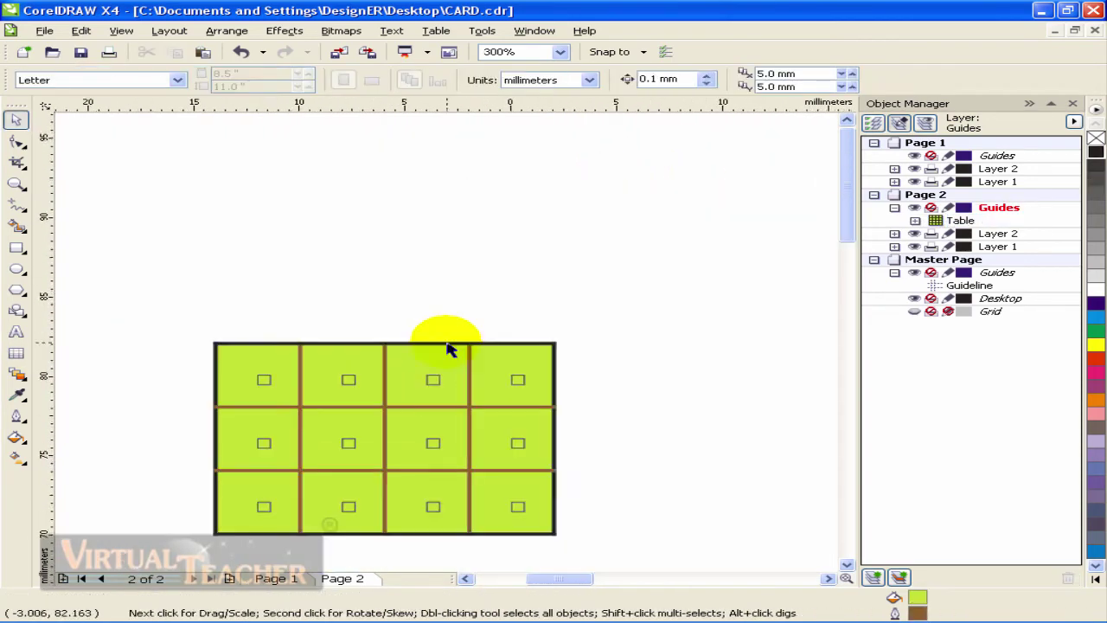
drag(447, 348, 433, 366)
scroll(433, 363, up, 1)
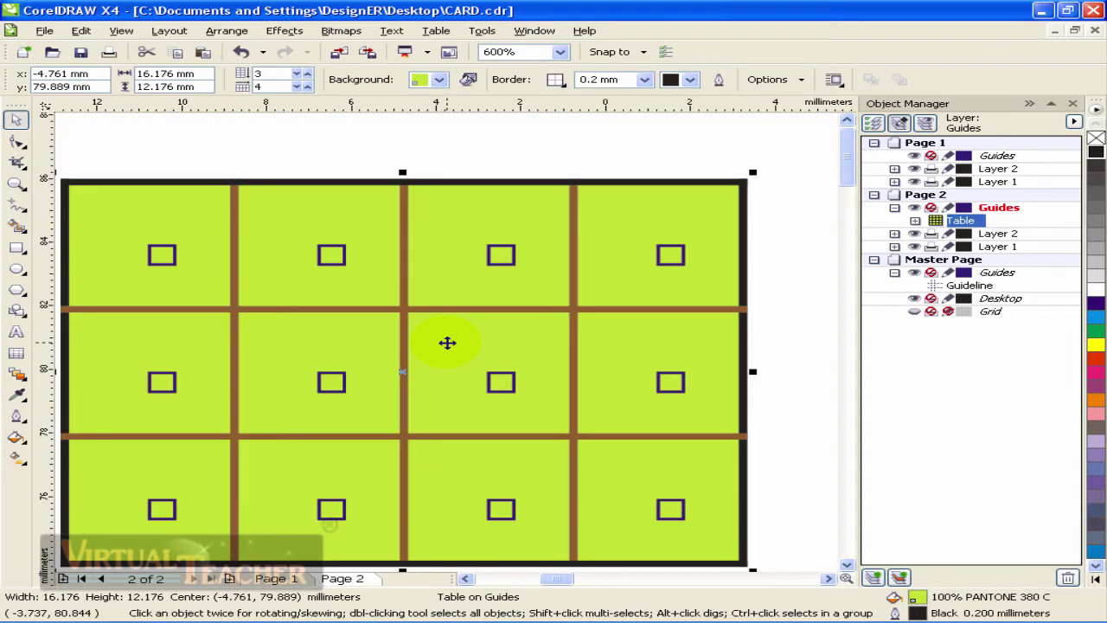
scroll(447, 344, down, 1)
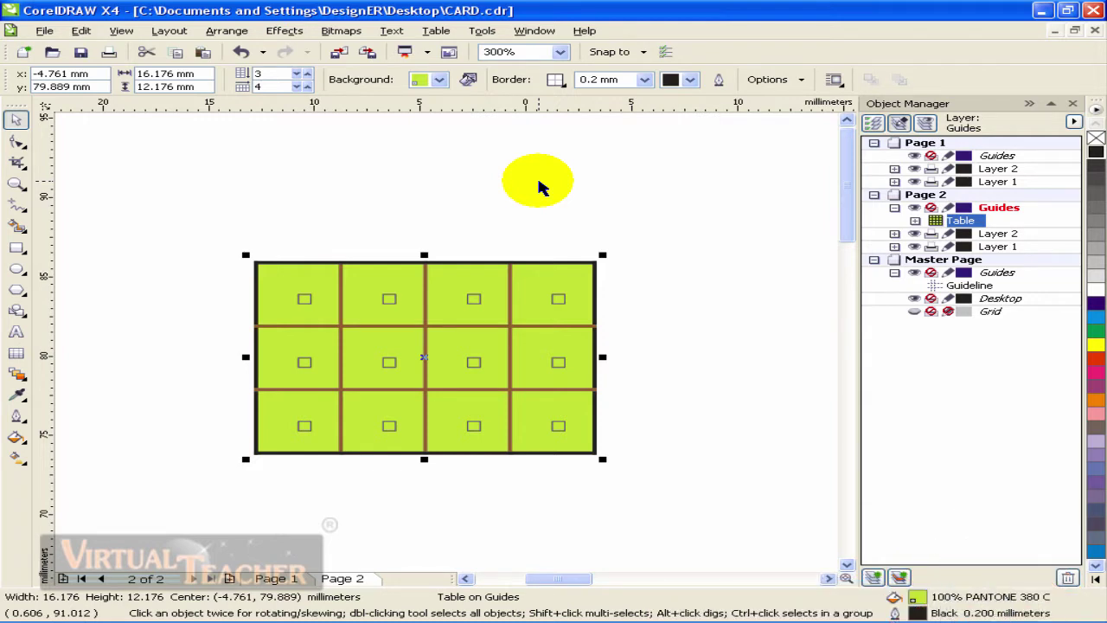
- Import Blue hills.jpg, Rottweiler.jpg and Sunset.jpg and place them to the right of the table
right_click(581, 159)
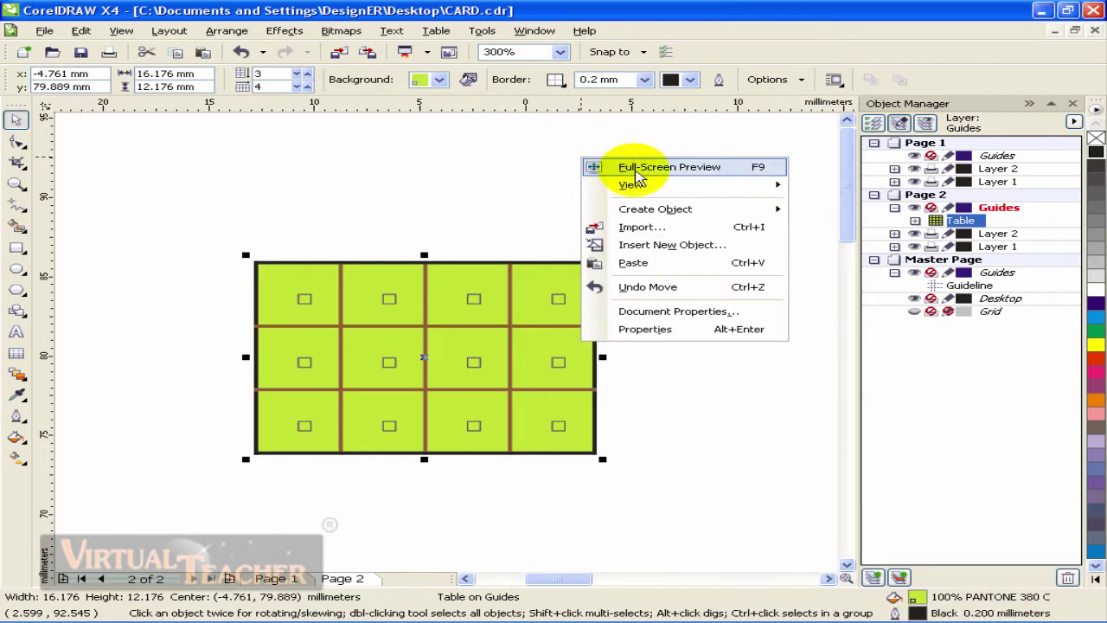
click(641, 228)
drag(670, 109, 243, 147)
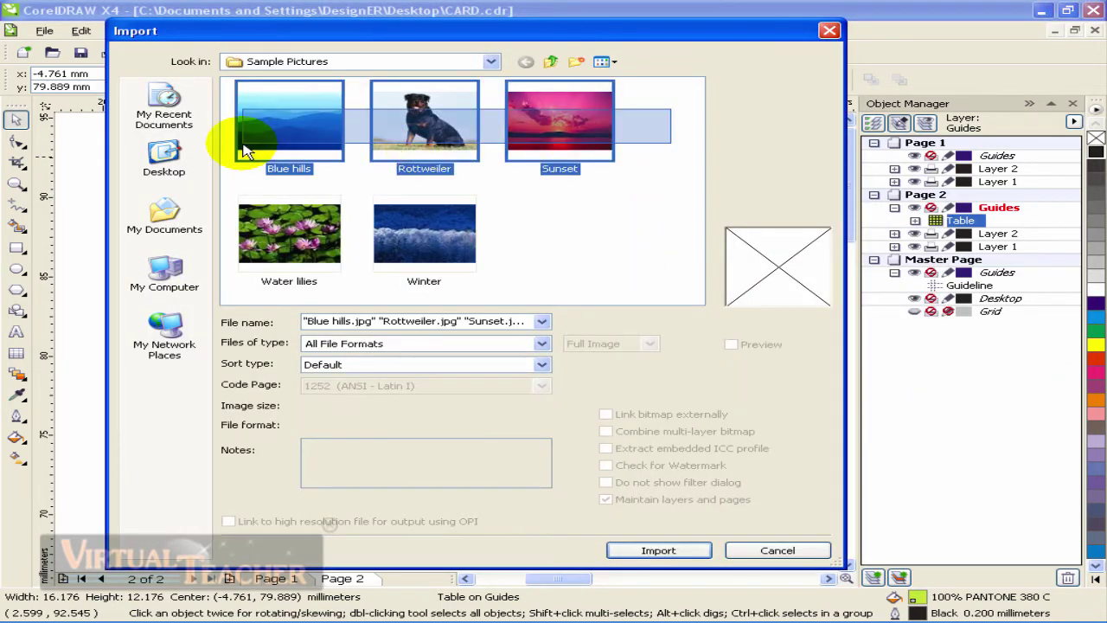
click(662, 550)
drag(655, 280, 817, 371)
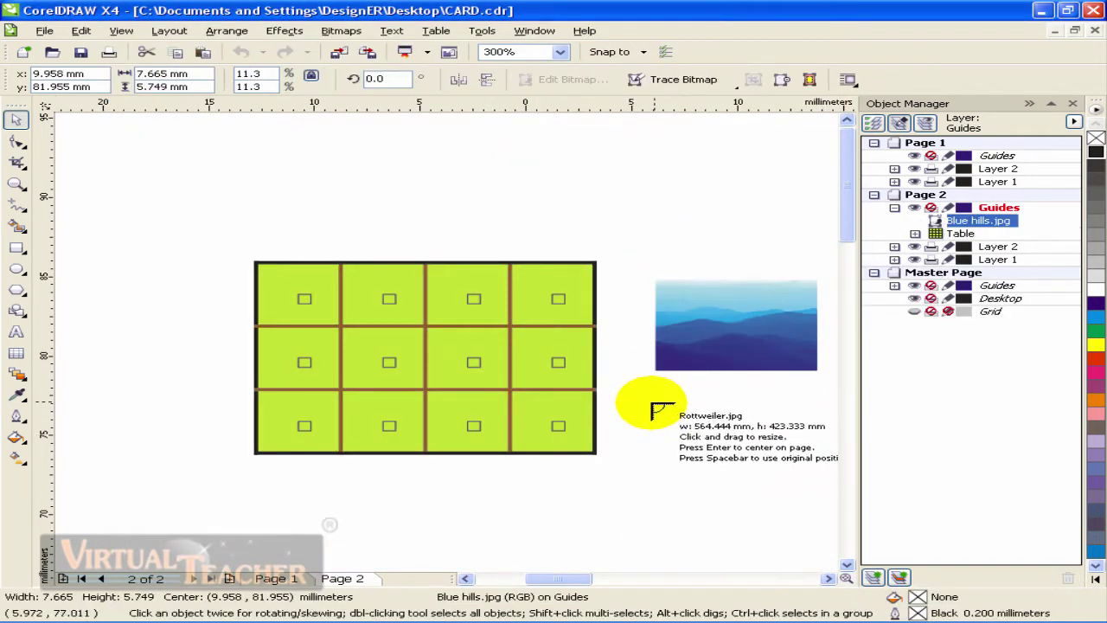
drag(652, 396, 813, 504)
drag(600, 155, 762, 246)
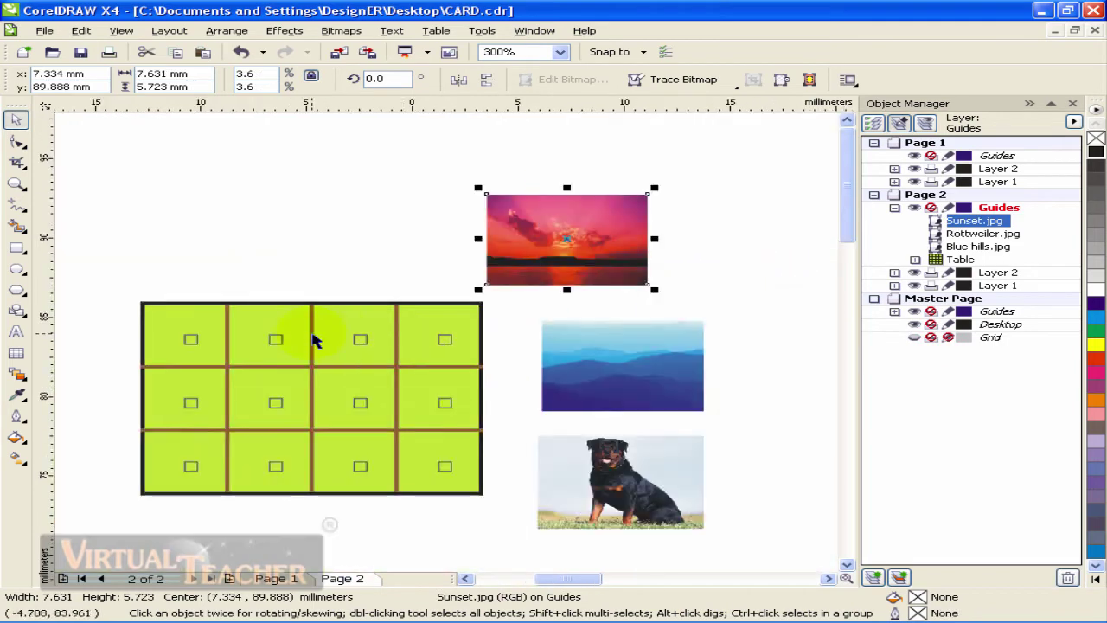
- Drag the Sunset picture onto the table's top-right cell to bring up the drop options
click(664, 298)
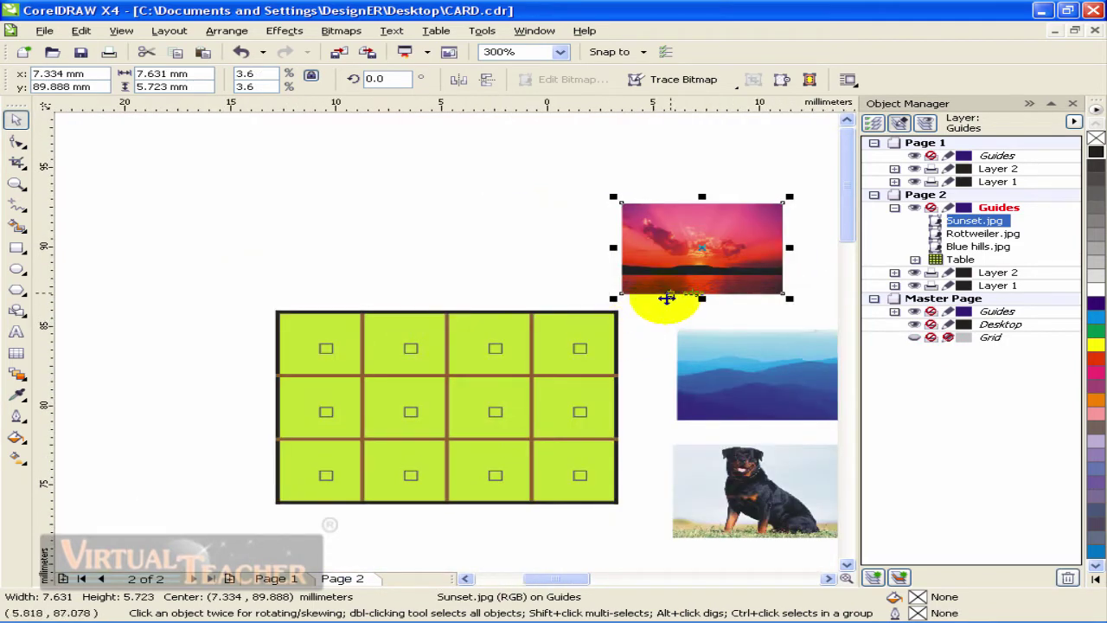
click(684, 250)
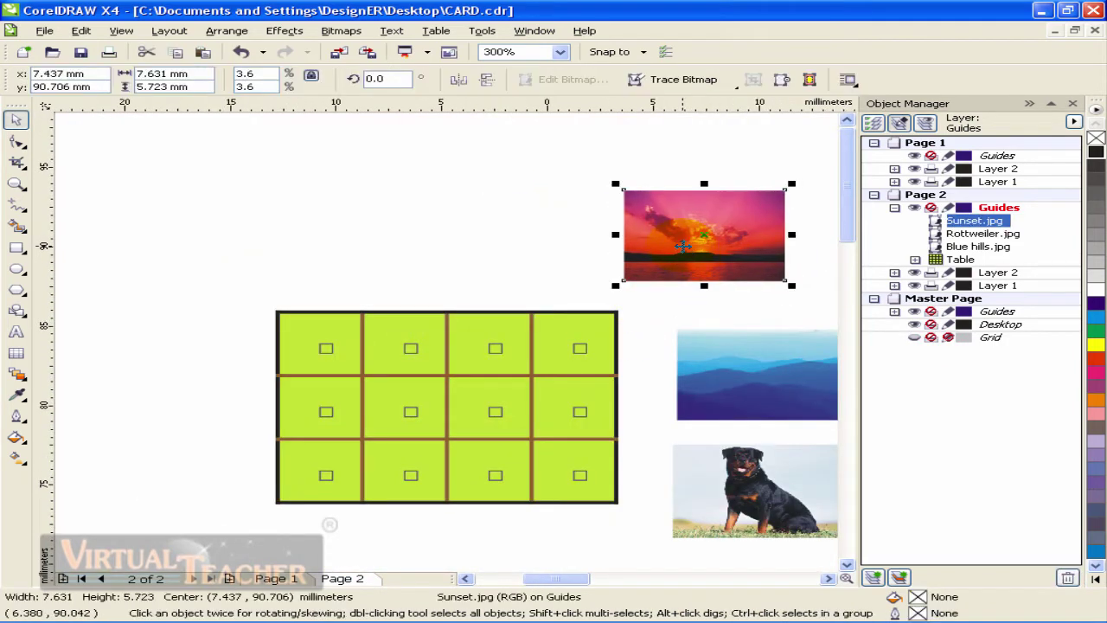
drag(683, 247, 565, 354)
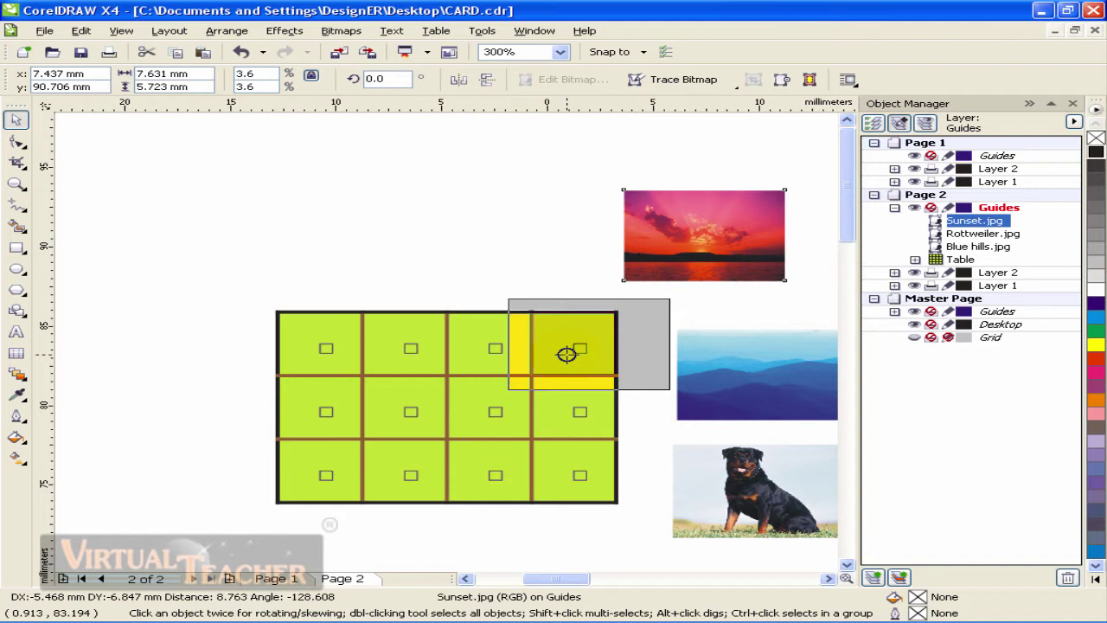
drag(566, 354, 567, 356)
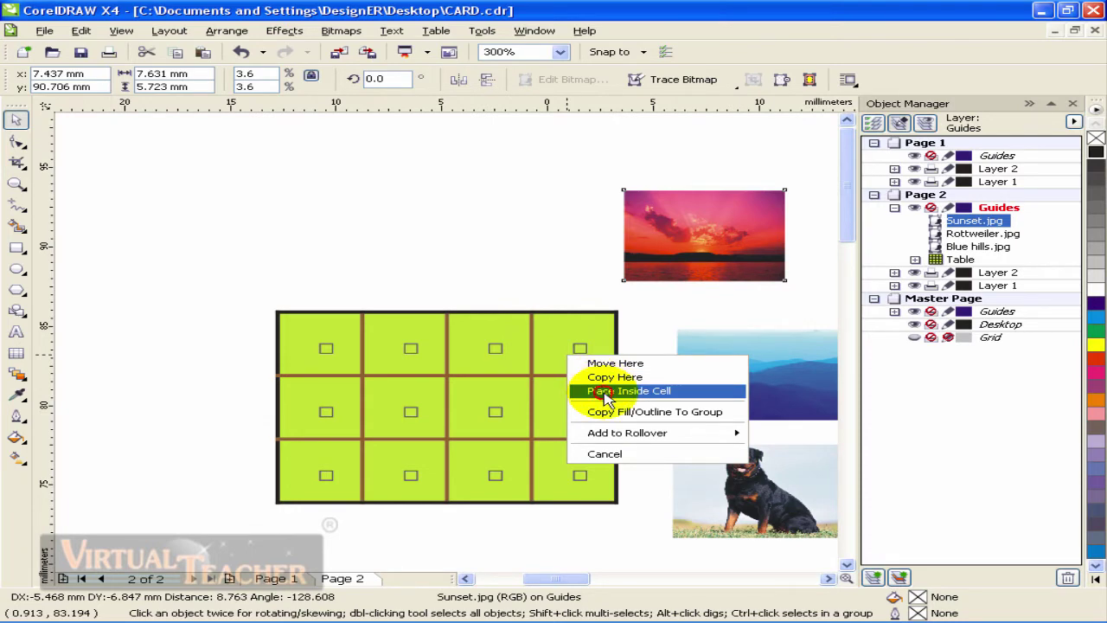
- Place the sunset photo inside the top-right cell (1,4) and reposition it there
click(606, 391)
click(525, 297)
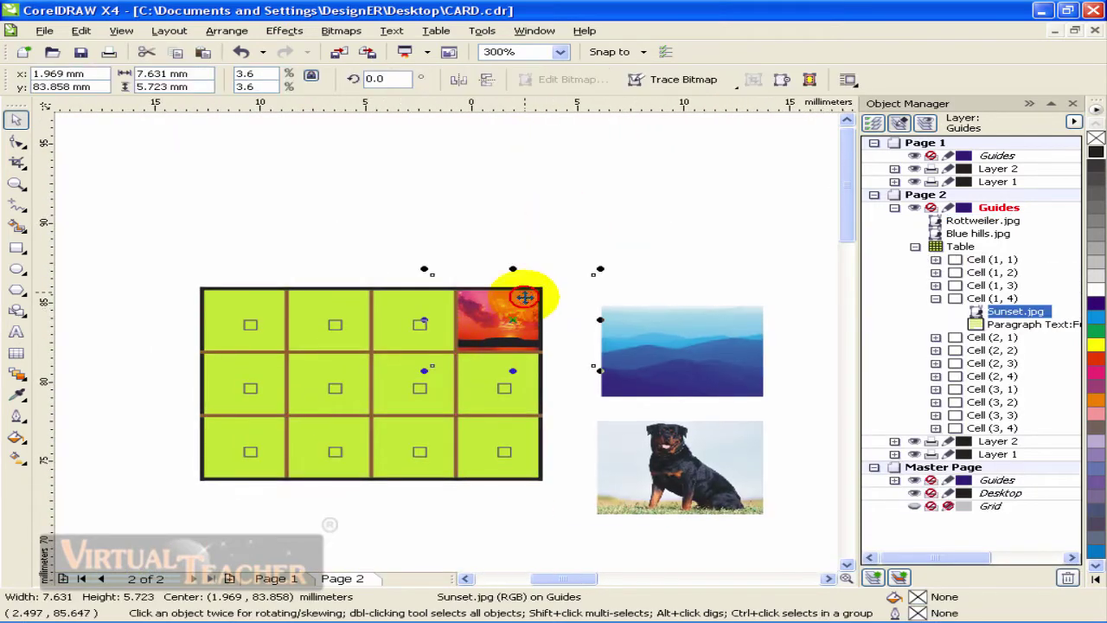
drag(525, 296, 493, 317)
click(507, 227)
- Place the Rottweiler photo inside the third top-row cell (1,3)
click(720, 485)
drag(721, 484, 459, 341)
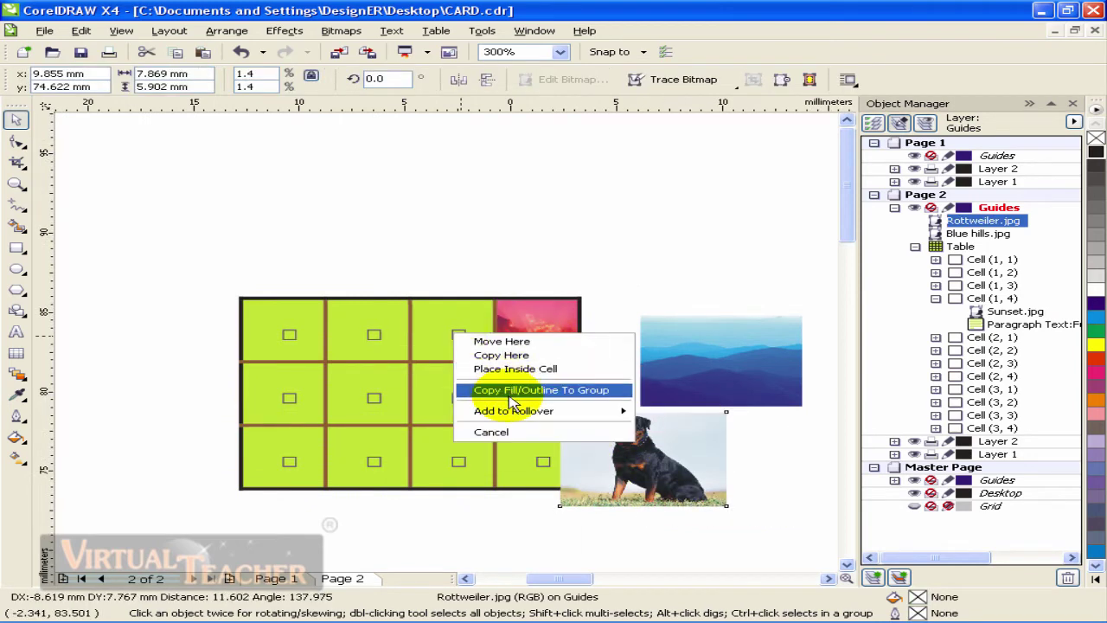
click(507, 369)
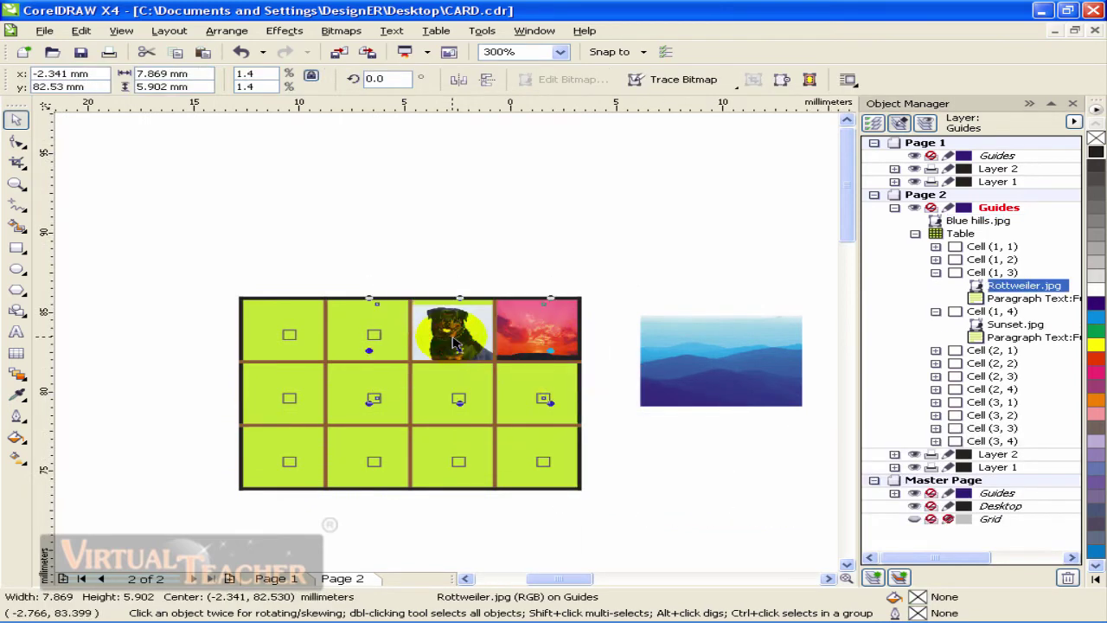
click(469, 254)
- Place the blue hills photo inside cell (1,2) and nudge the whole table slightly
scroll(450, 349, up, 2)
click(449, 348)
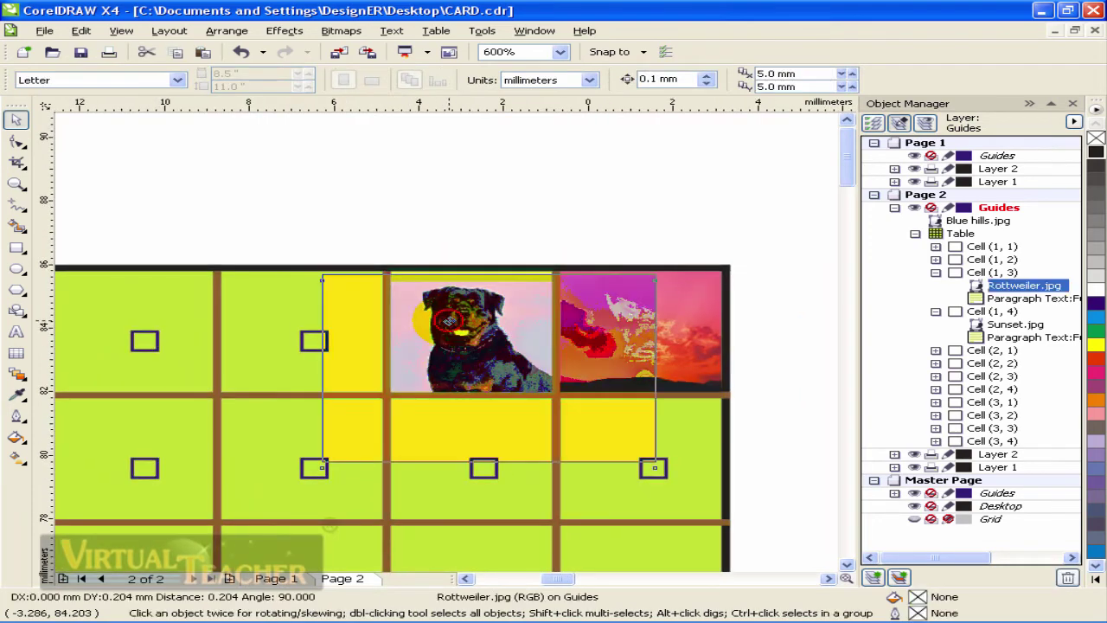
scroll(450, 348, down, 2)
drag(670, 404, 299, 356)
click(346, 400)
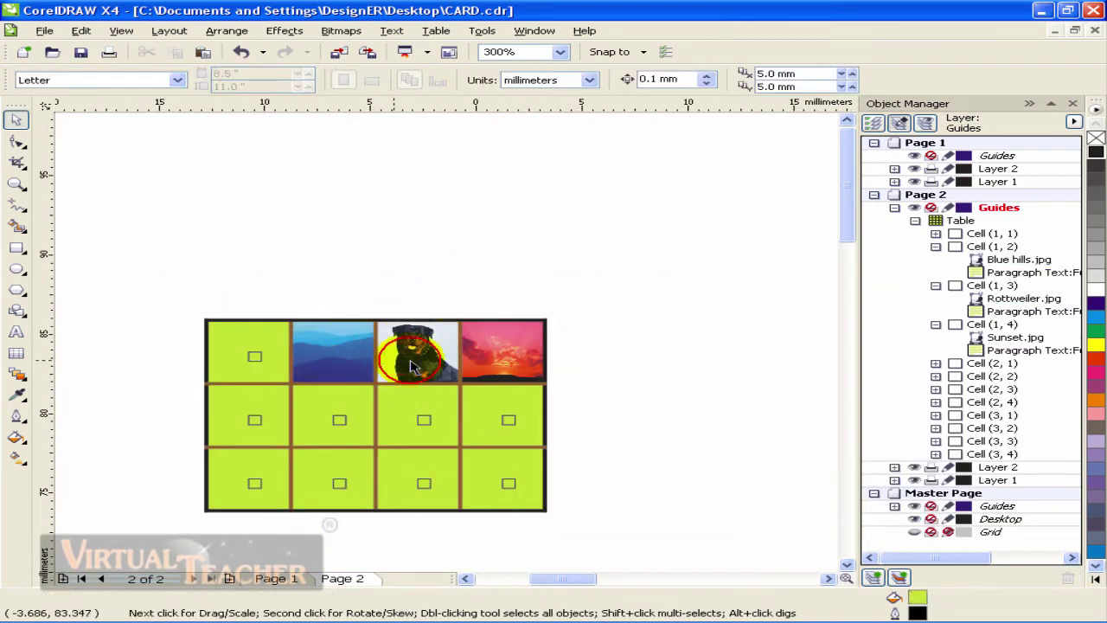
click(467, 335)
drag(467, 338, 470, 325)
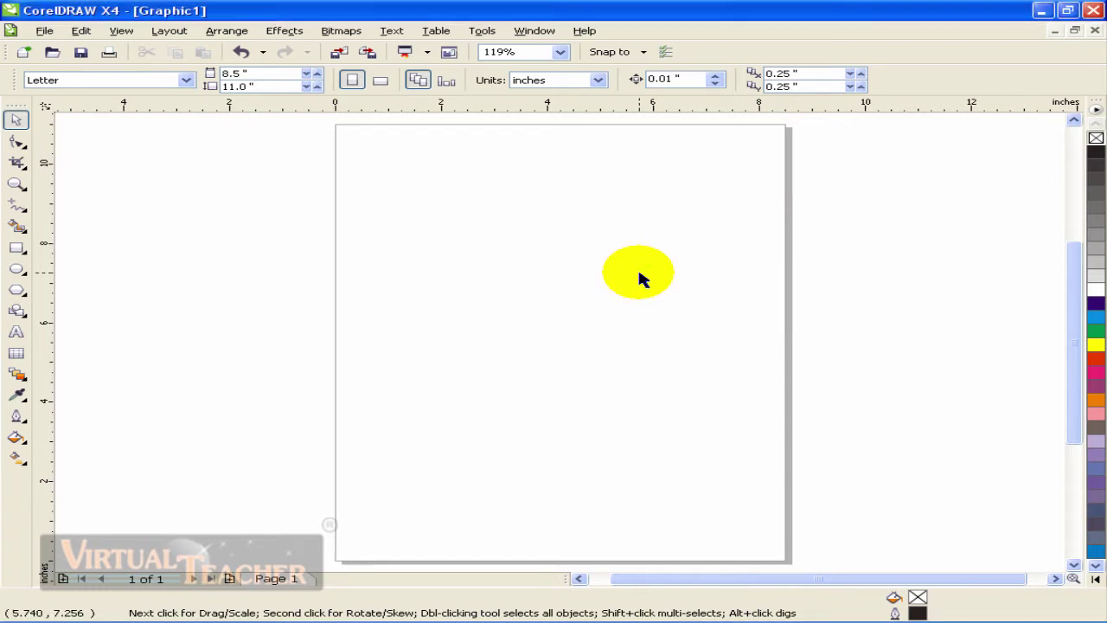
- Add the Arial text 'Digital Media' to the page and enlarge it to 65.844 pt
click(15, 333)
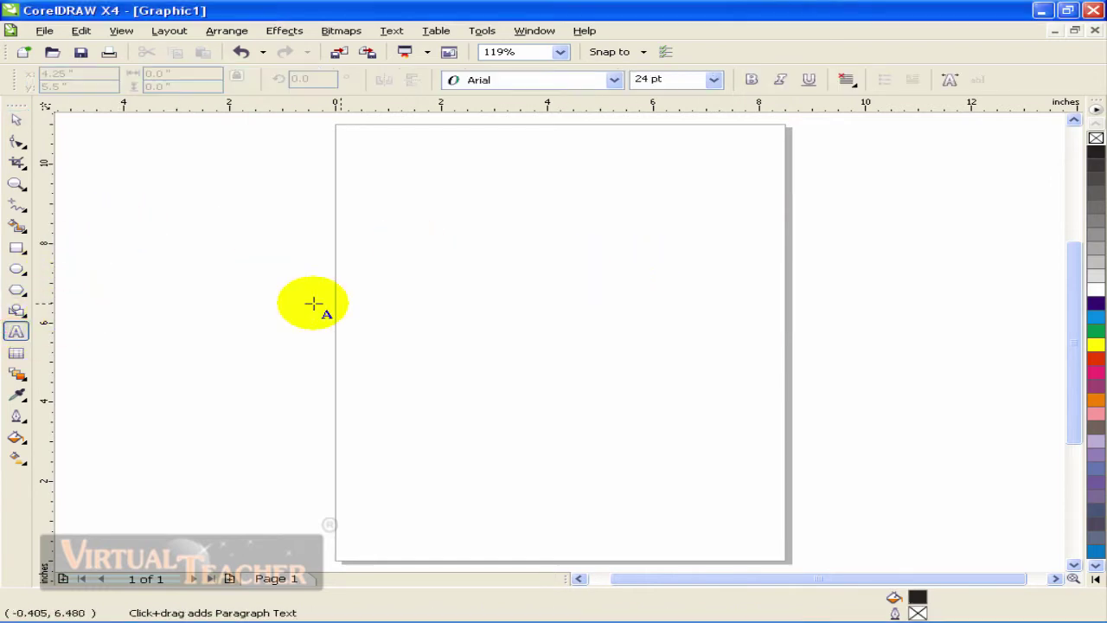
click(434, 268)
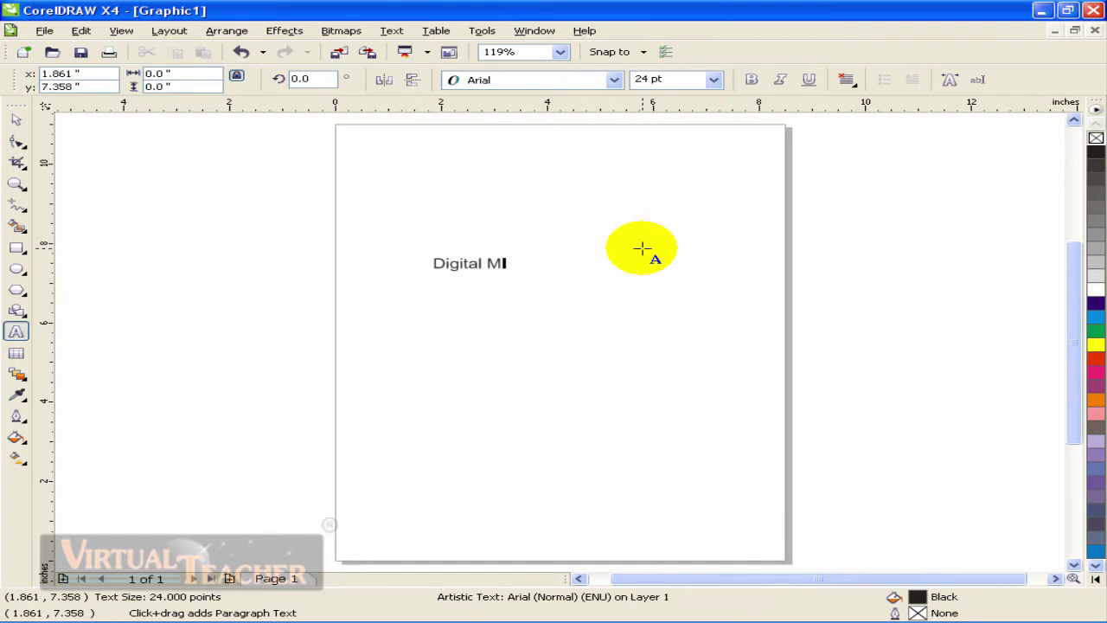
click(475, 247)
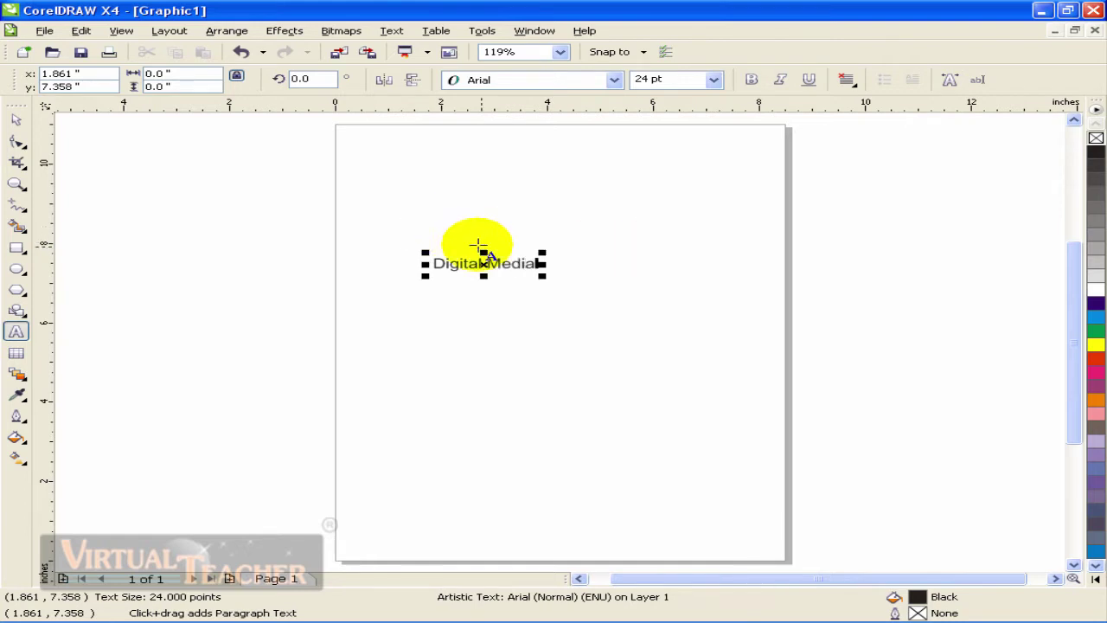
drag(542, 244, 719, 231)
click(18, 121)
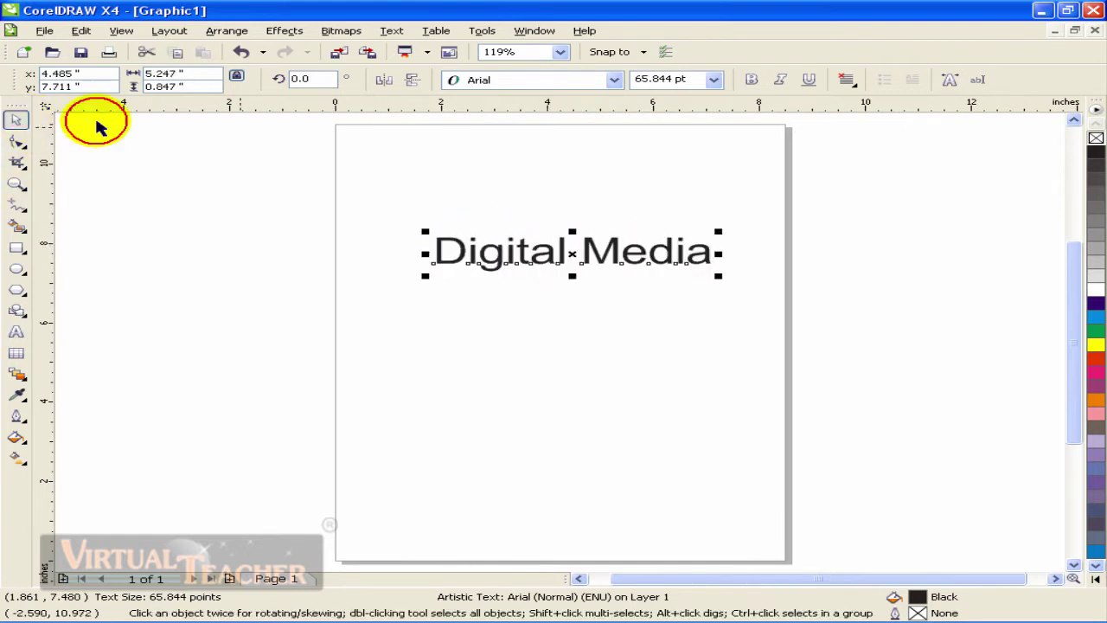
scroll(559, 342, up, 3)
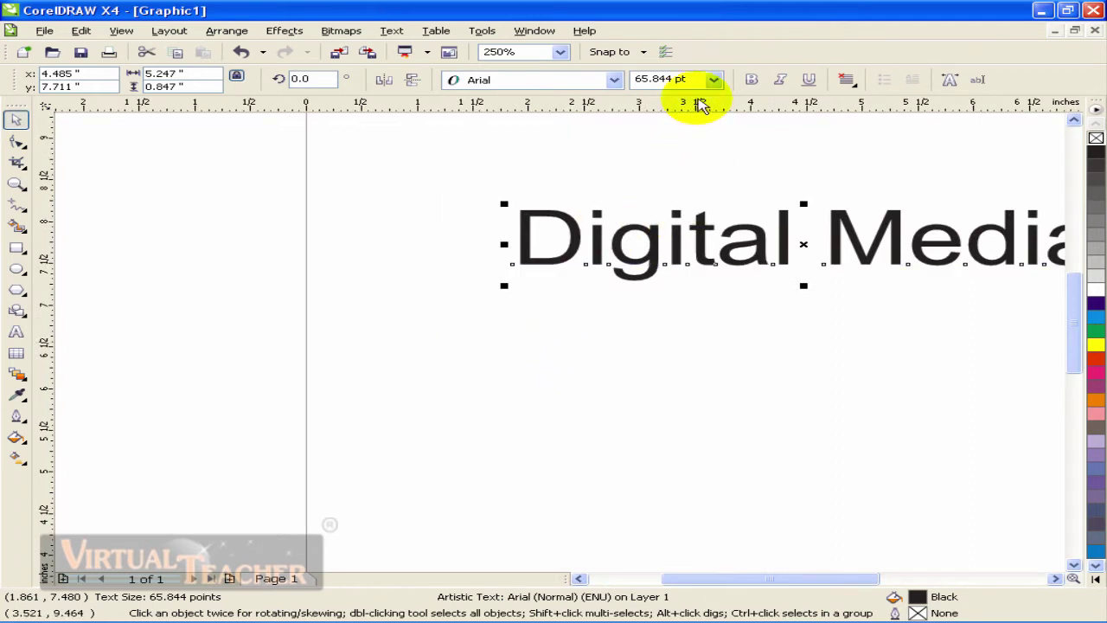
- Restyle the Digital Media text in the Brushed font, coloured red, at 24 pt
click(615, 81)
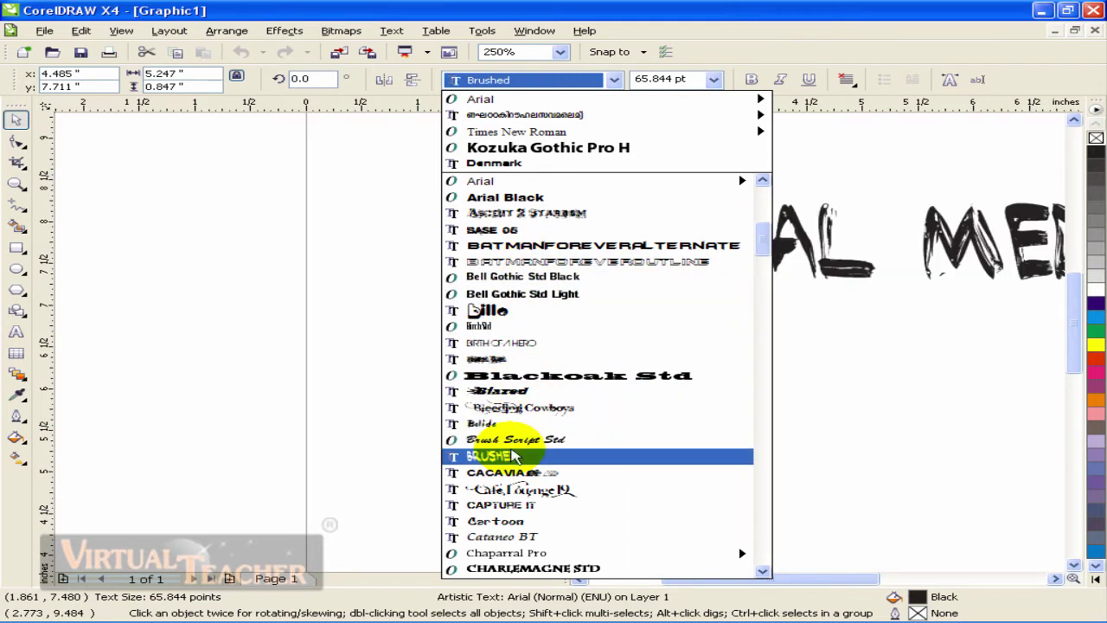
click(512, 455)
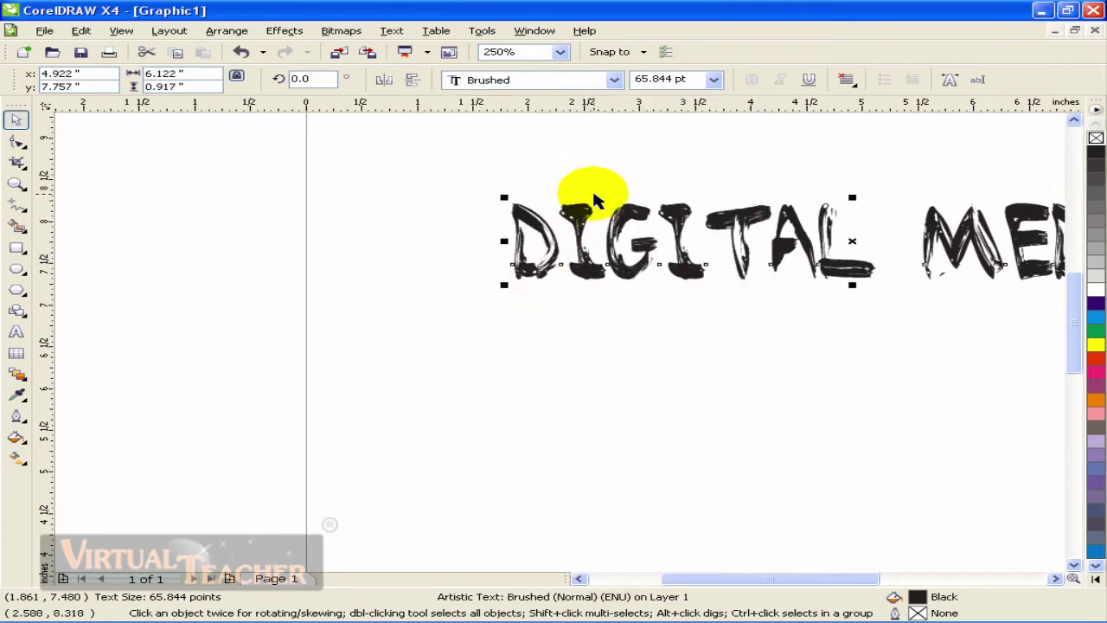
click(1094, 357)
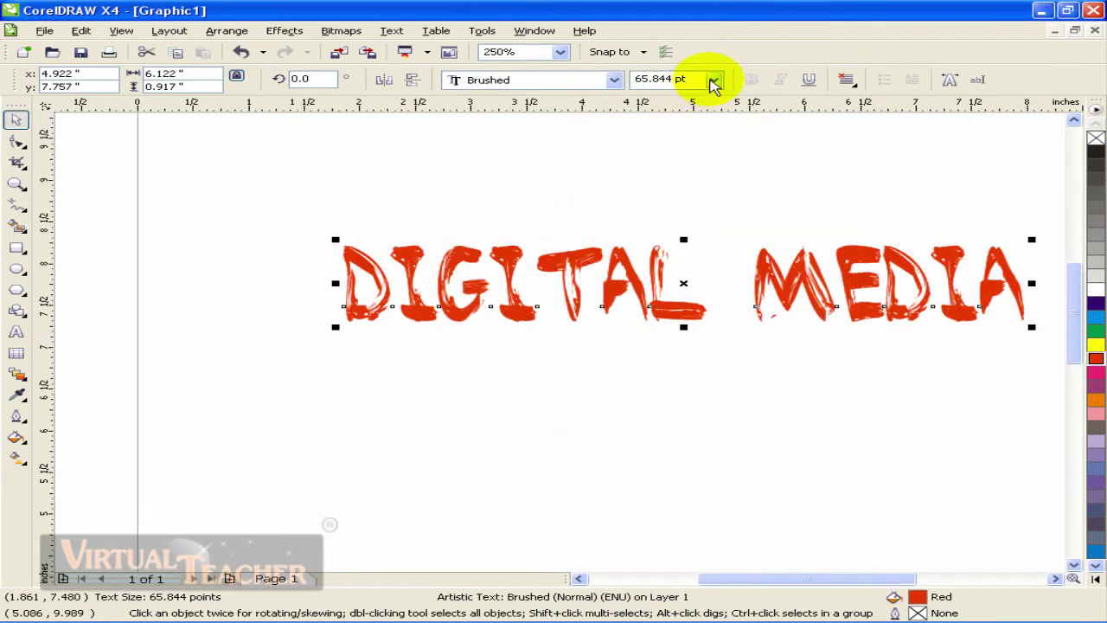
click(714, 79)
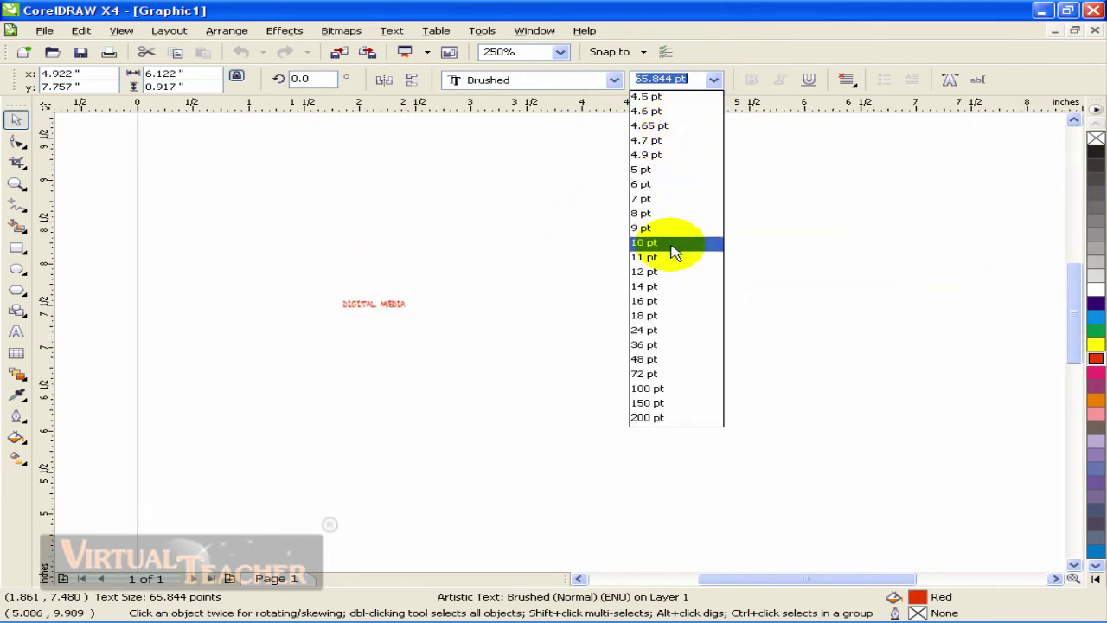
click(648, 330)
- Select the page-sized rectangle while zooming the view in and out
click(601, 185)
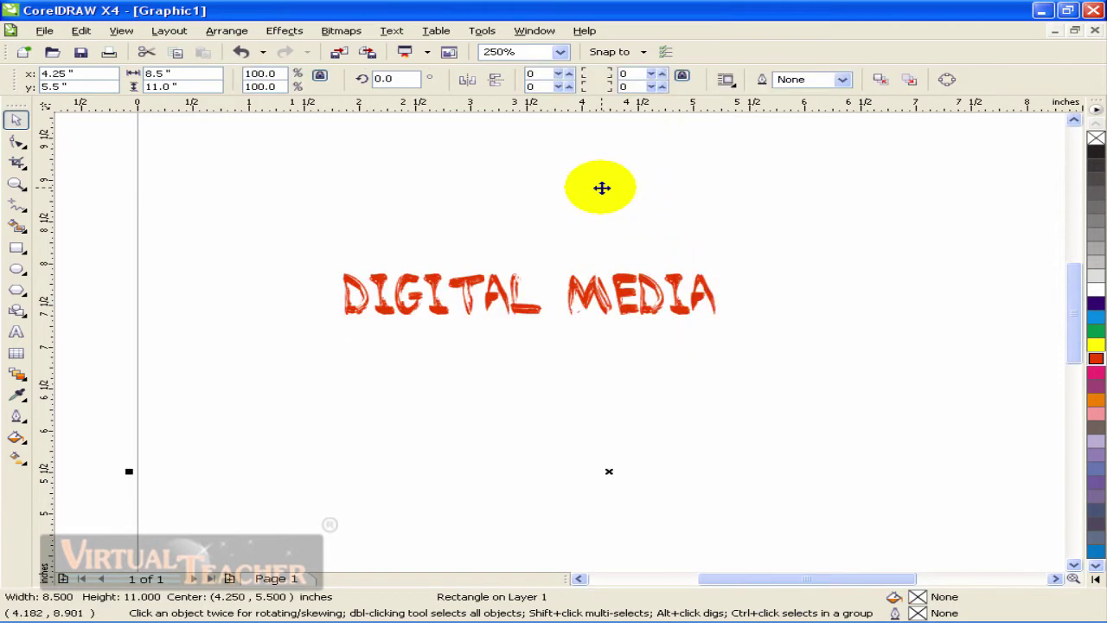
scroll(556, 341, down, 1)
scroll(564, 341, up, 1)
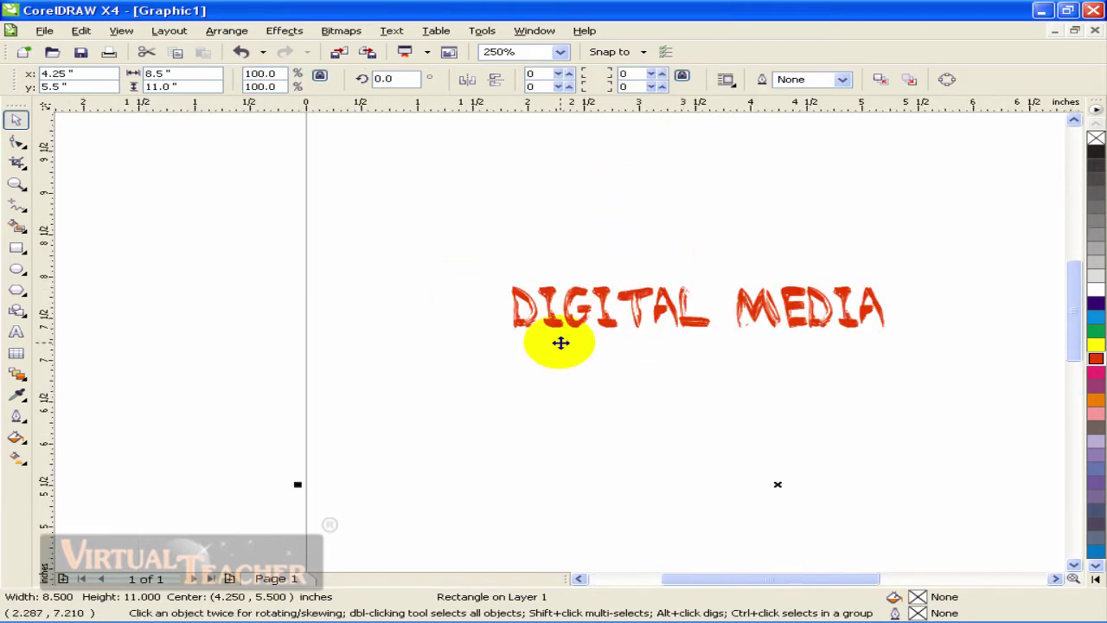
scroll(493, 329, down, 1)
scroll(513, 353, up, 1)
scroll(512, 353, up, 2)
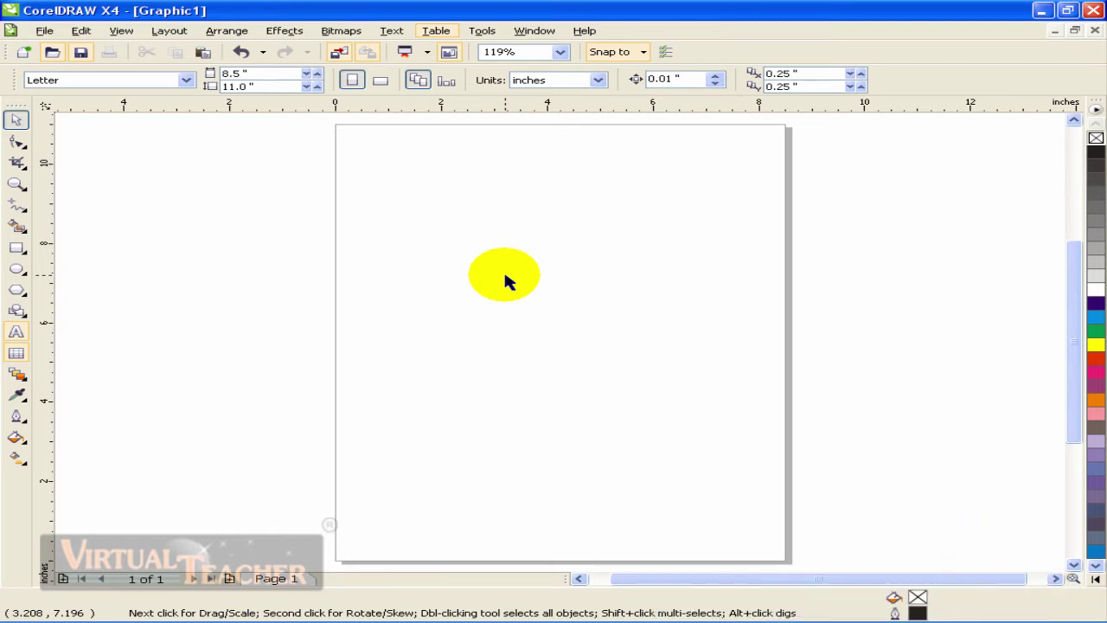
- Draw a paragraph text frame, paste the copied text keeping its formatting, and narrow the frame
click(16, 331)
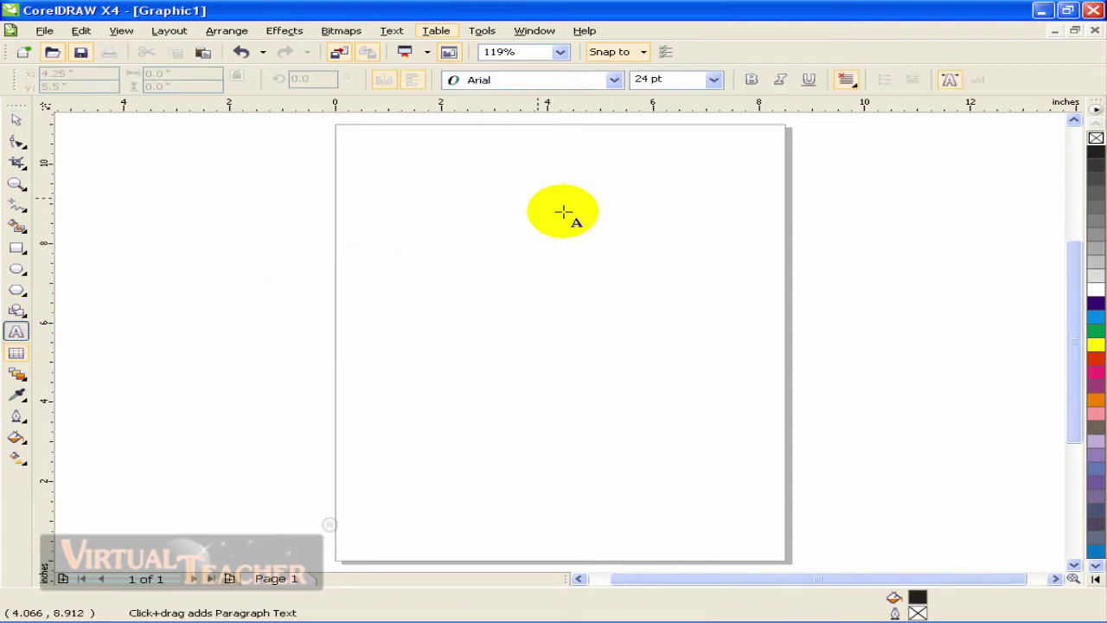
drag(485, 147, 759, 463)
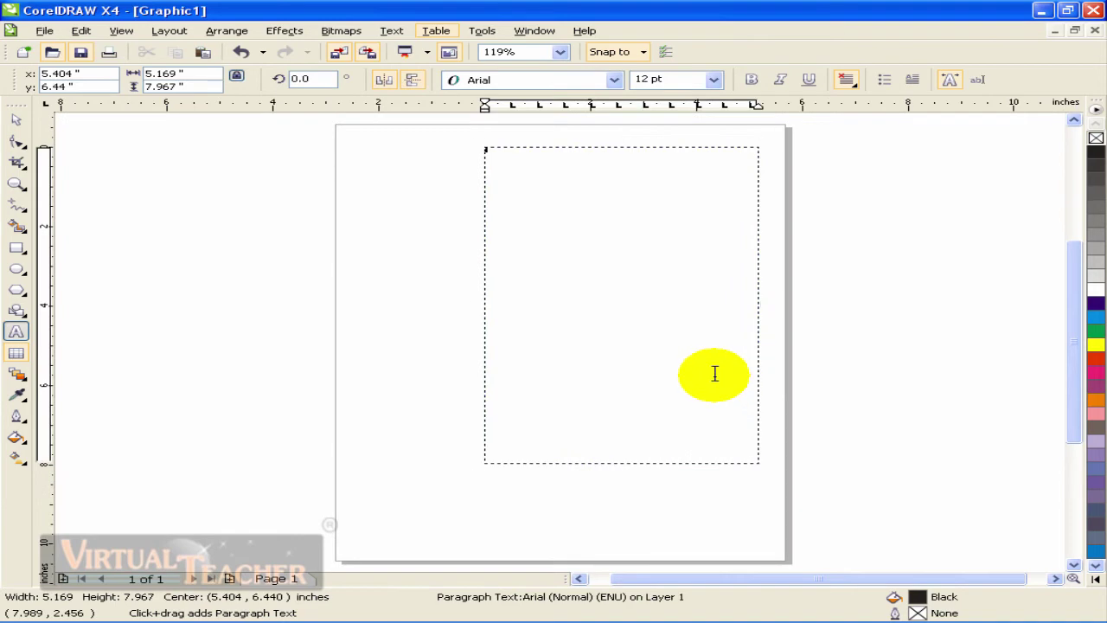
key(ctrl+v)
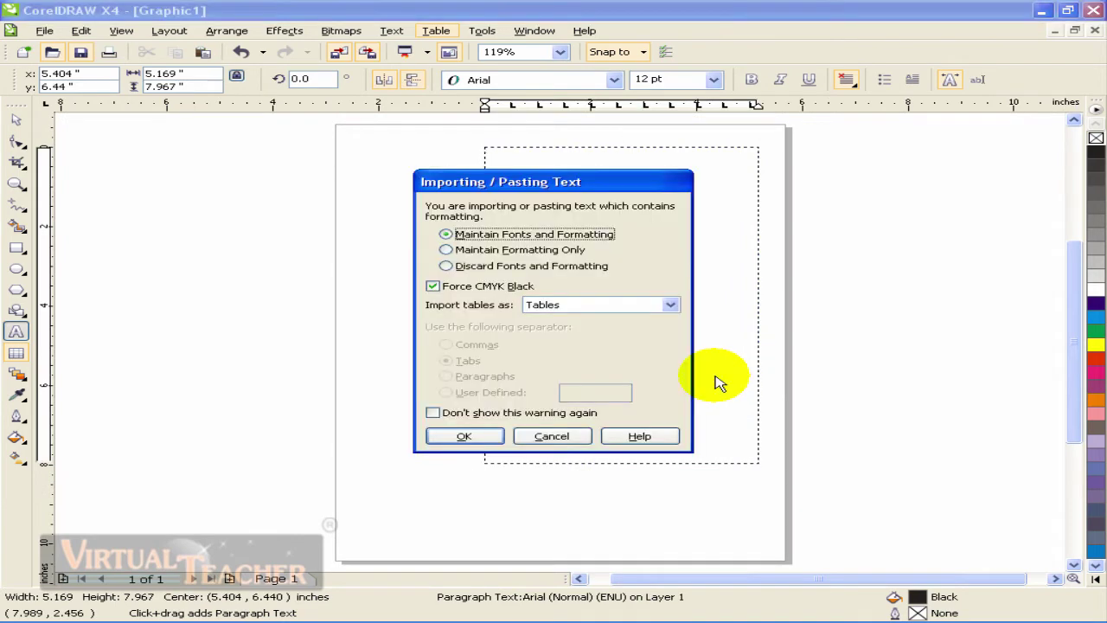
click(447, 435)
scroll(561, 339, down, 2)
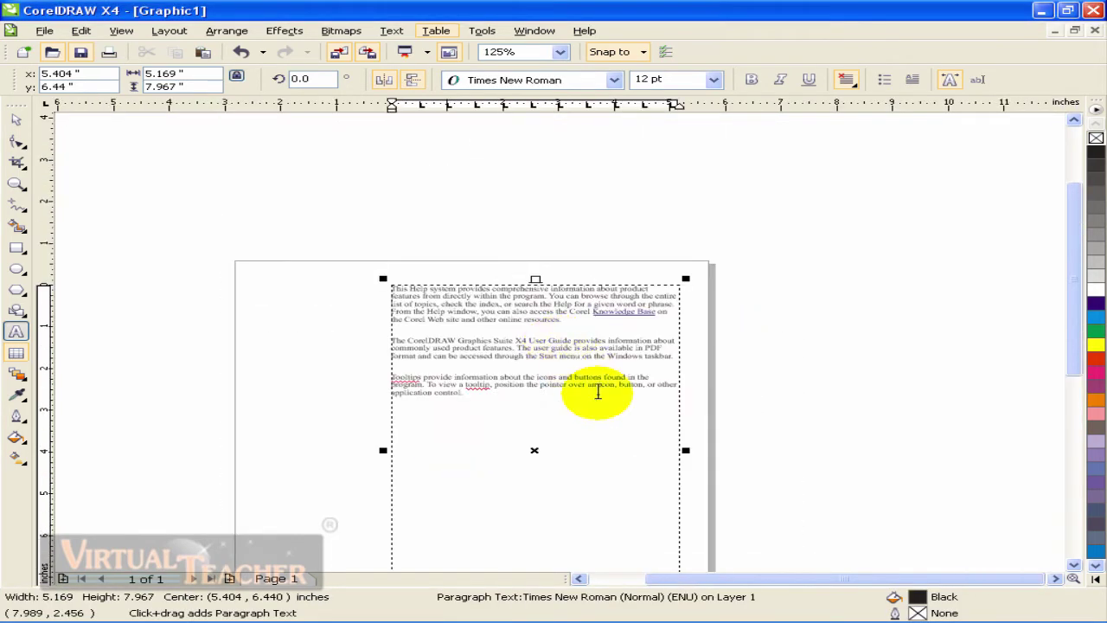
drag(677, 447, 600, 447)
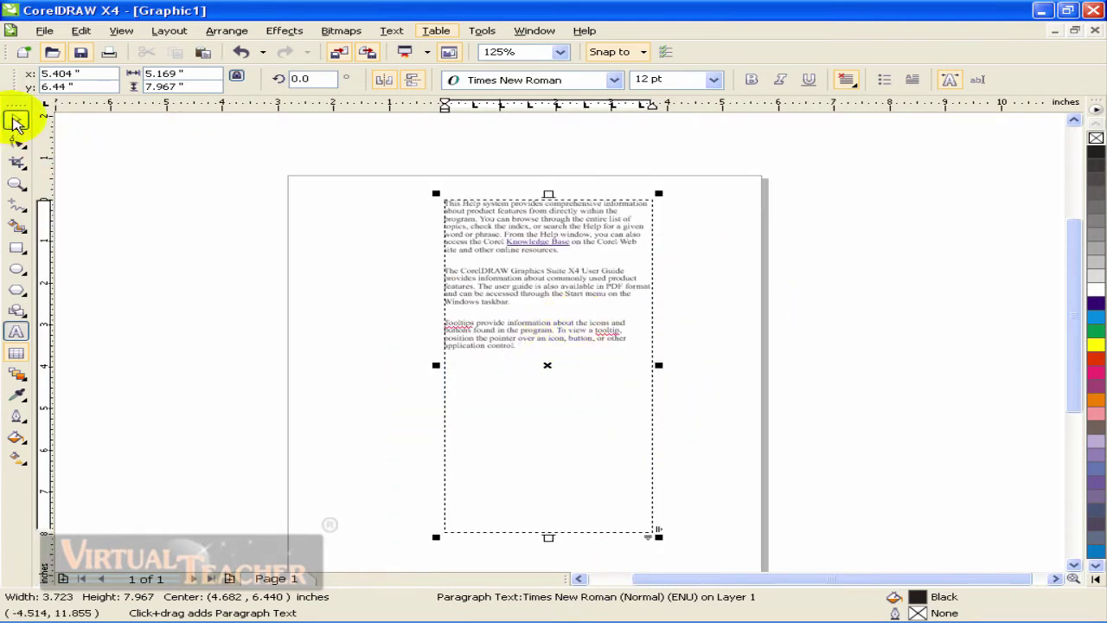
- Mirror the text frame horizontally, flip it back, then clear it from the page
click(16, 120)
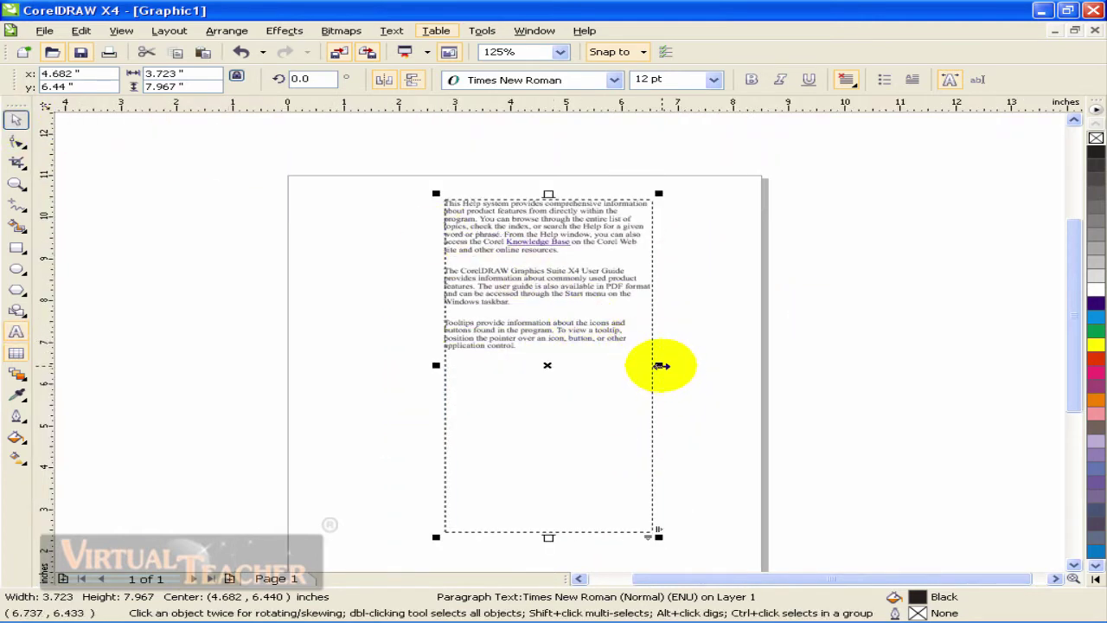
scroll(560, 343, up, 2)
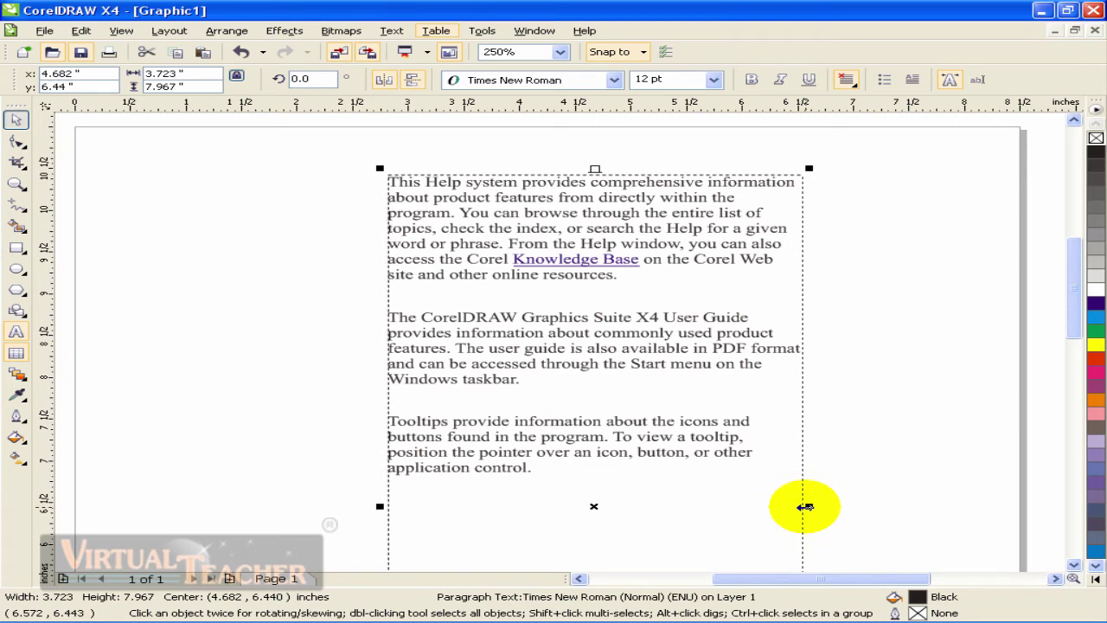
drag(805, 507, 163, 490)
scroll(564, 338, down, 2)
scroll(574, 268, up, 2)
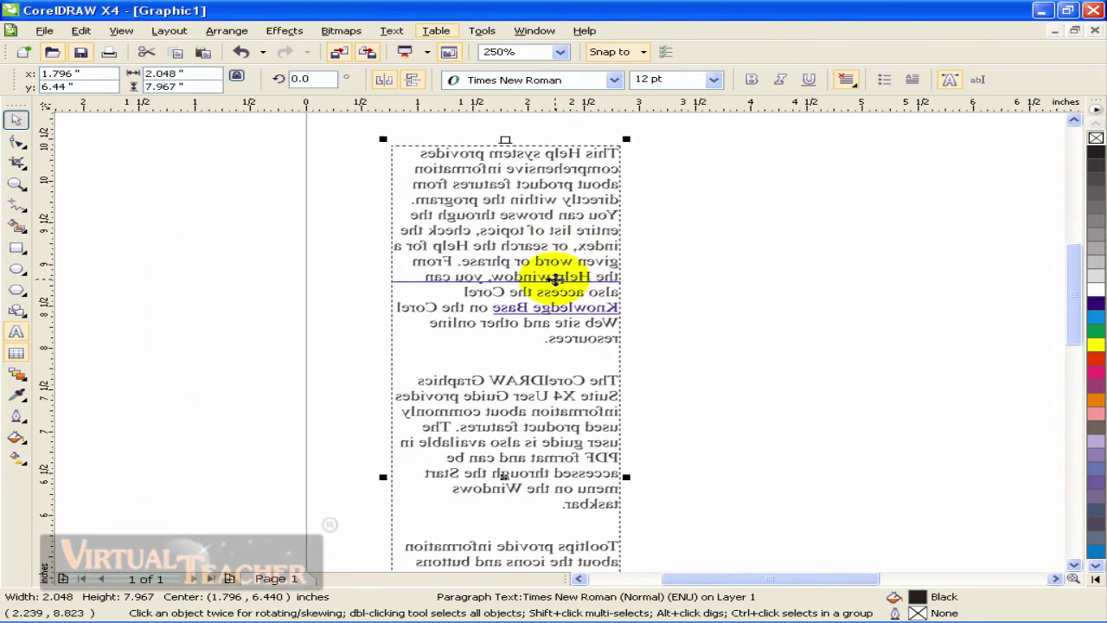
drag(382, 476, 390, 440)
key(Escape)
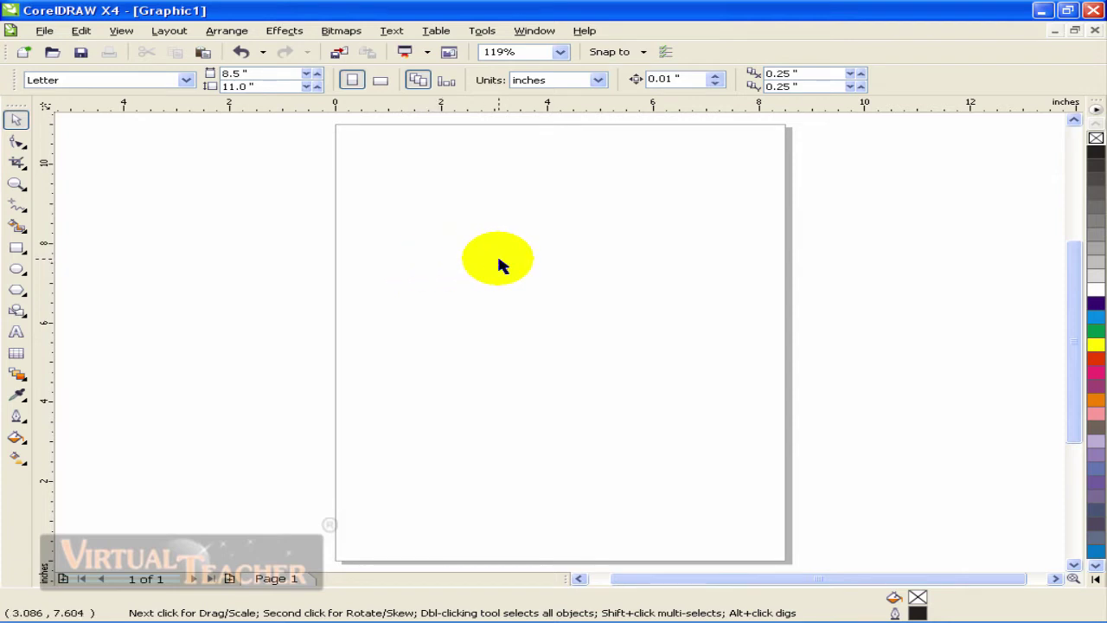
- Import the Photoshop file 2.PSD from the Desktop using All File Formats with Preview on
click(44, 30)
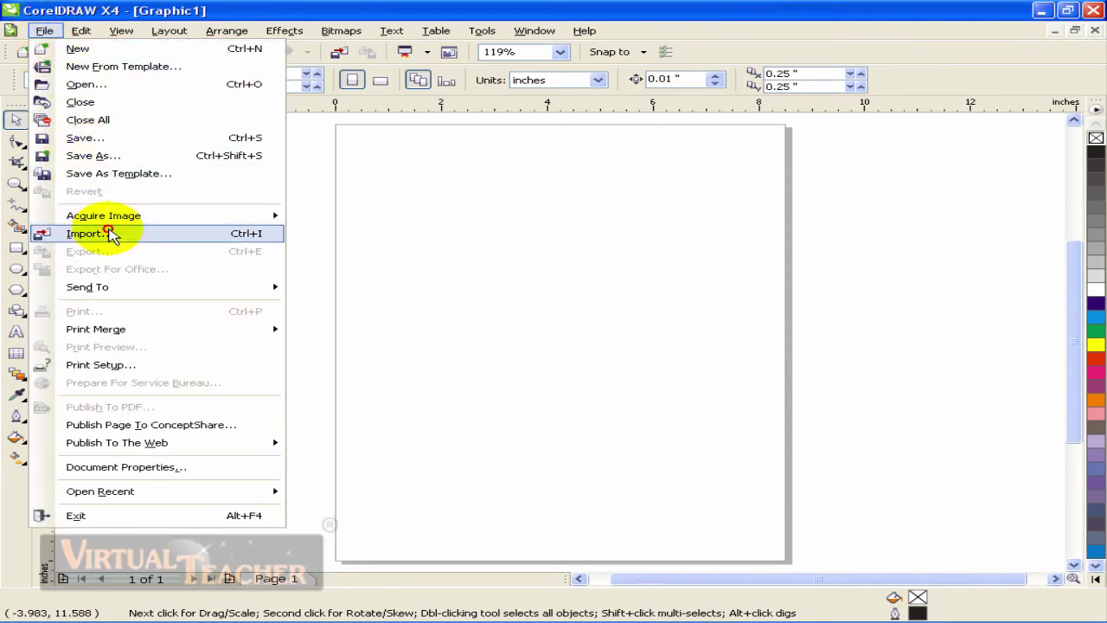
click(111, 235)
click(378, 355)
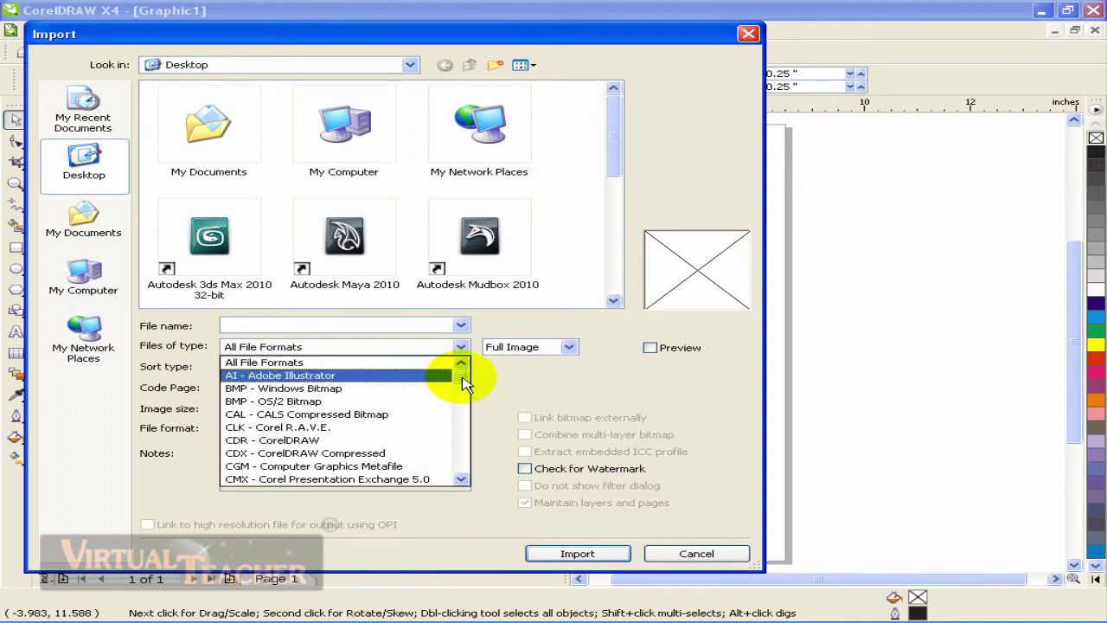
drag(463, 381, 459, 395)
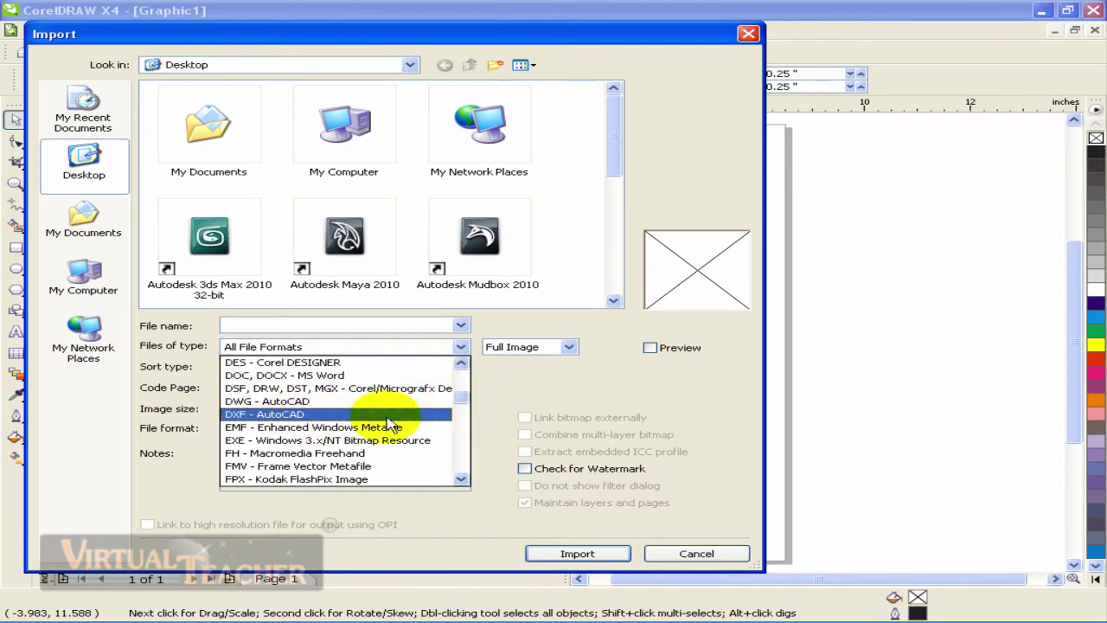
scroll(395, 432, down, 8)
drag(461, 433, 458, 472)
click(486, 426)
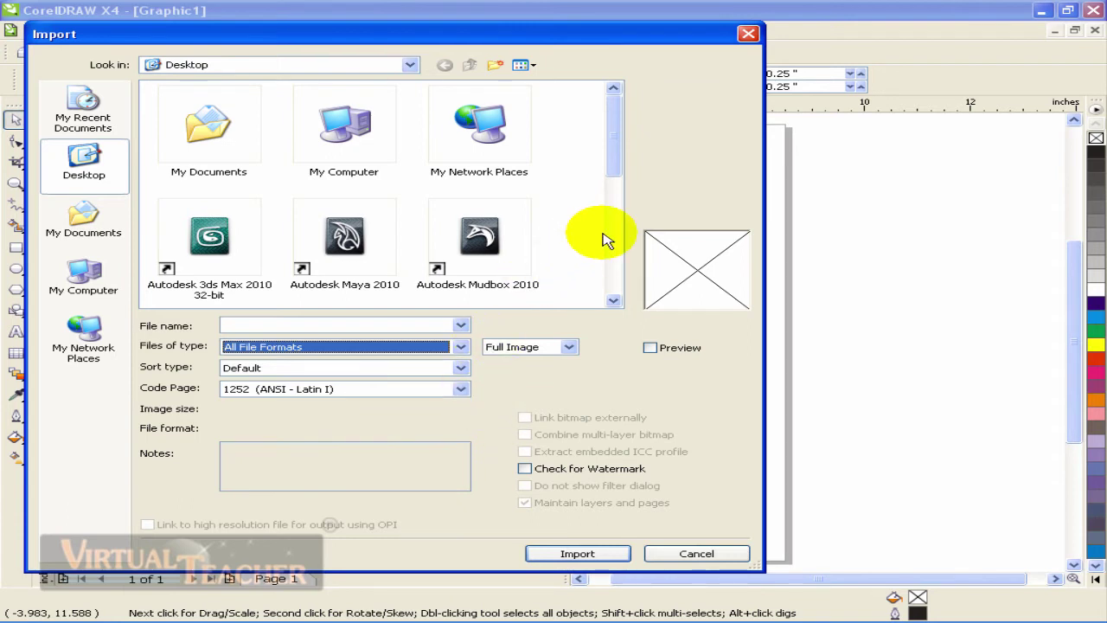
drag(613, 152, 606, 217)
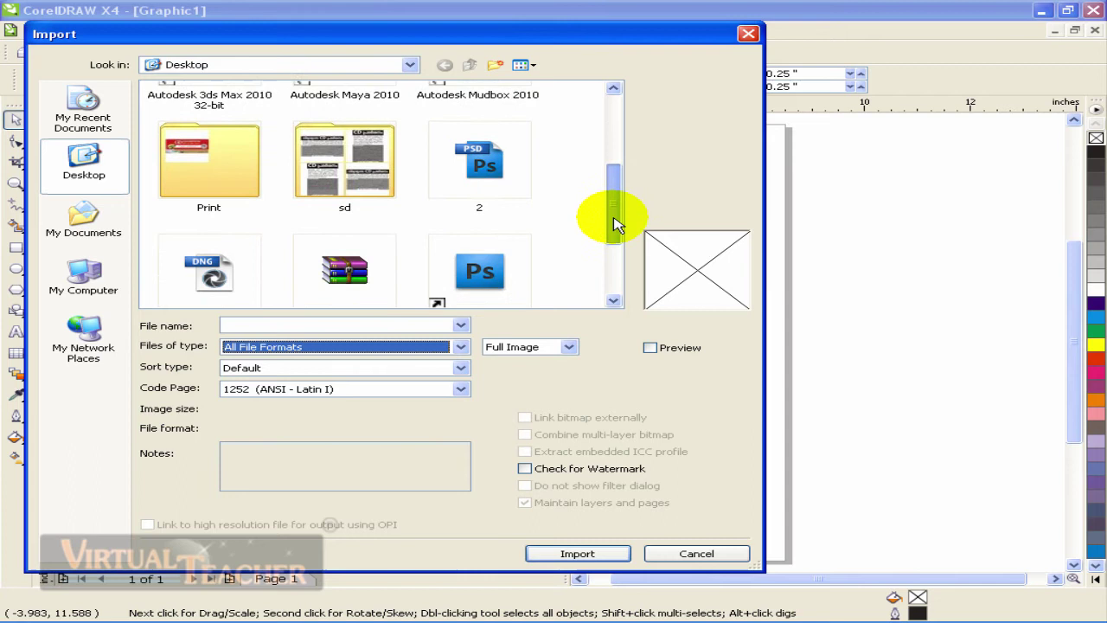
click(479, 184)
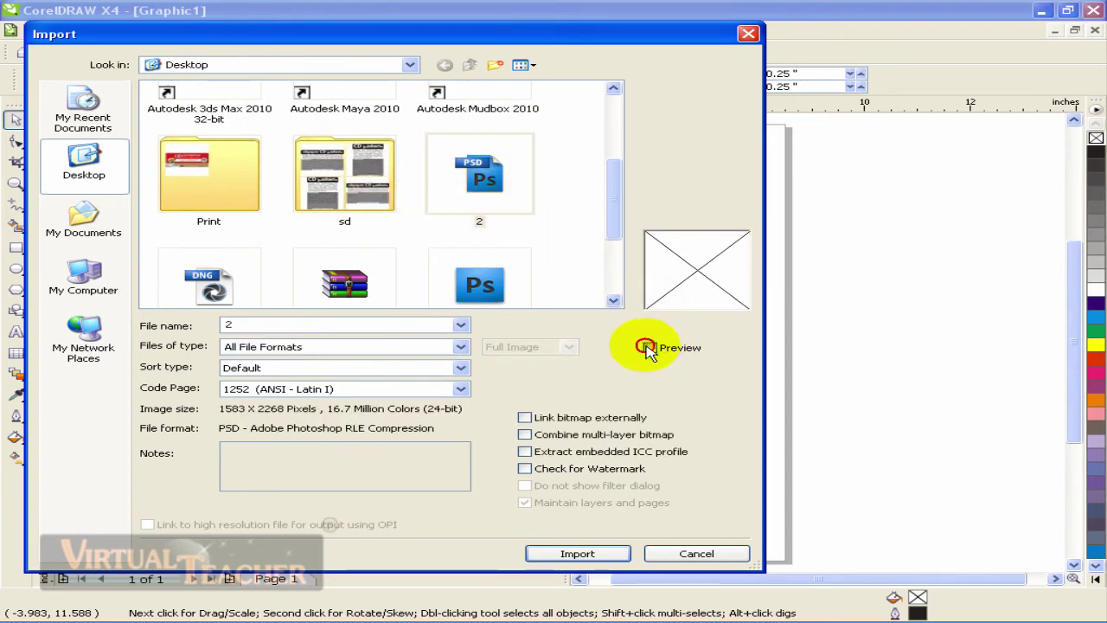
click(648, 347)
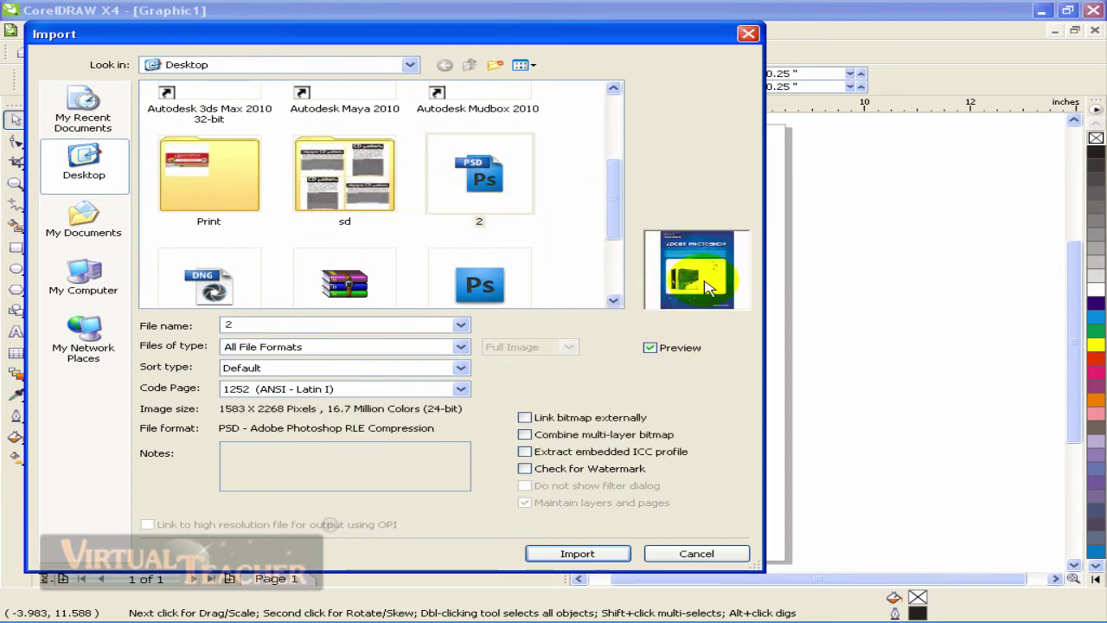
click(578, 554)
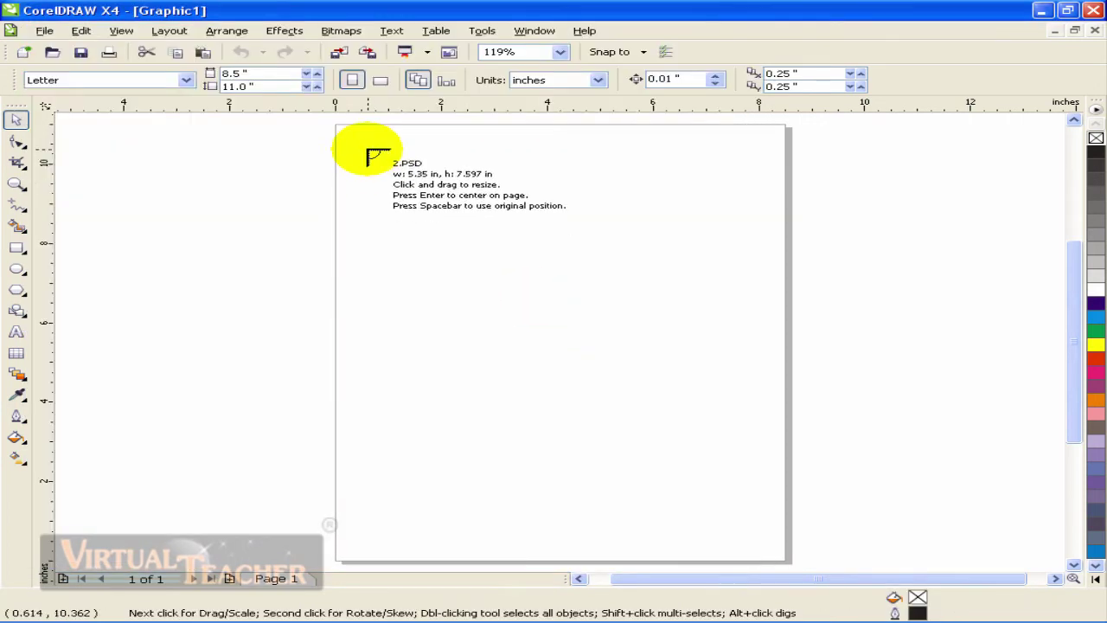
- Place the 2.PSD poster centred on the page and ungroup all its objects
drag(351, 132, 714, 523)
key(Escape)
drag(659, 298, 685, 282)
click(226, 30)
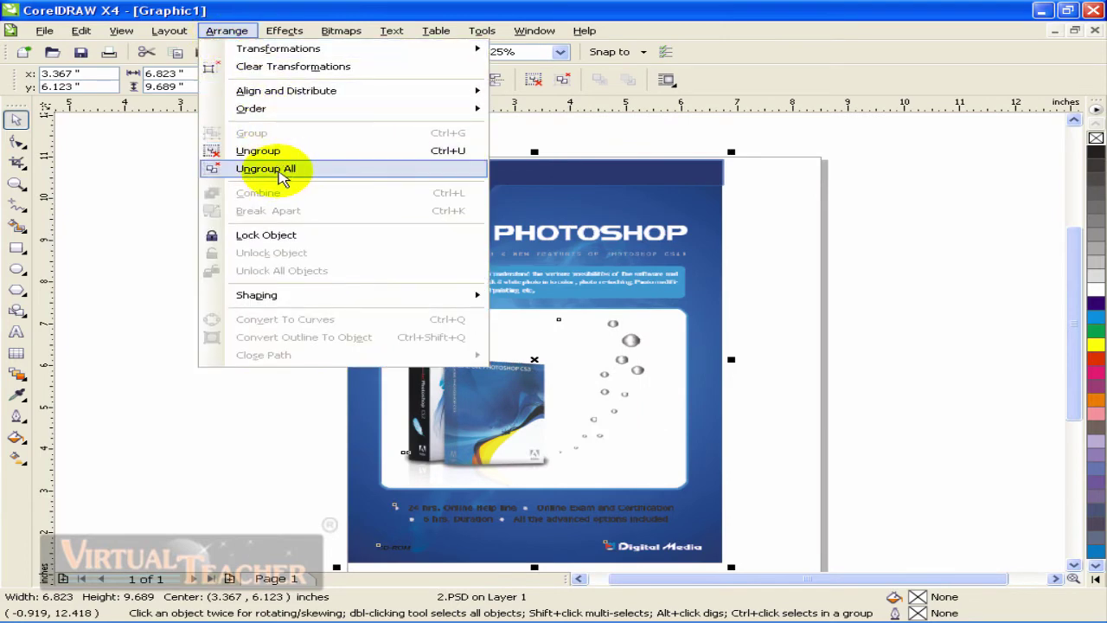
click(281, 177)
- Move the subtitle onto the blue text box, shift the title right, and move the logo off-page left
click(770, 264)
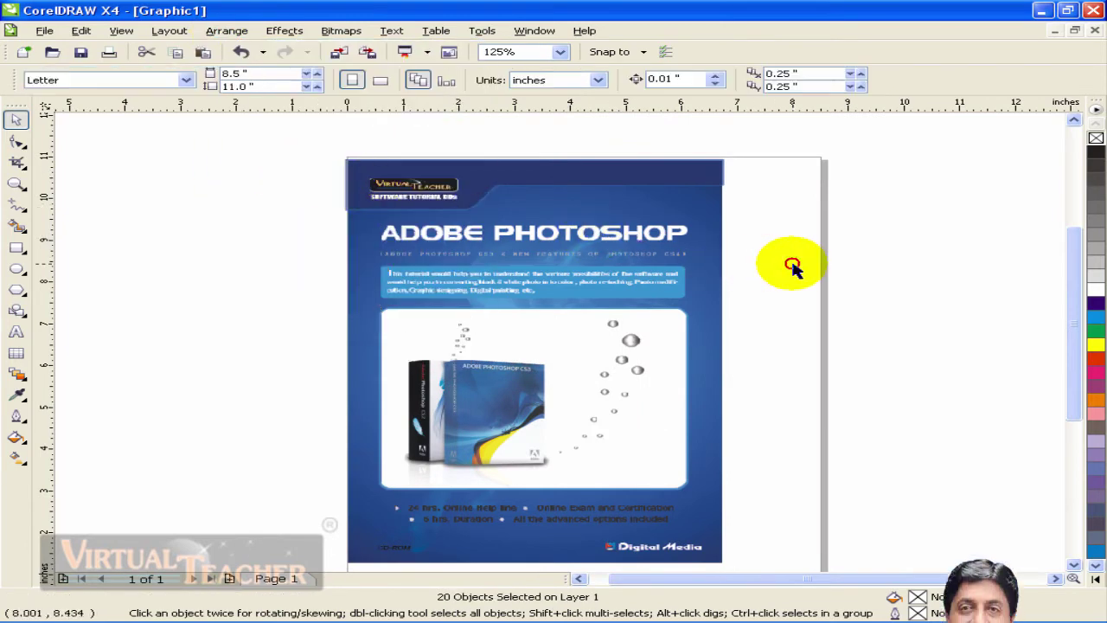
click(674, 255)
drag(692, 254, 781, 276)
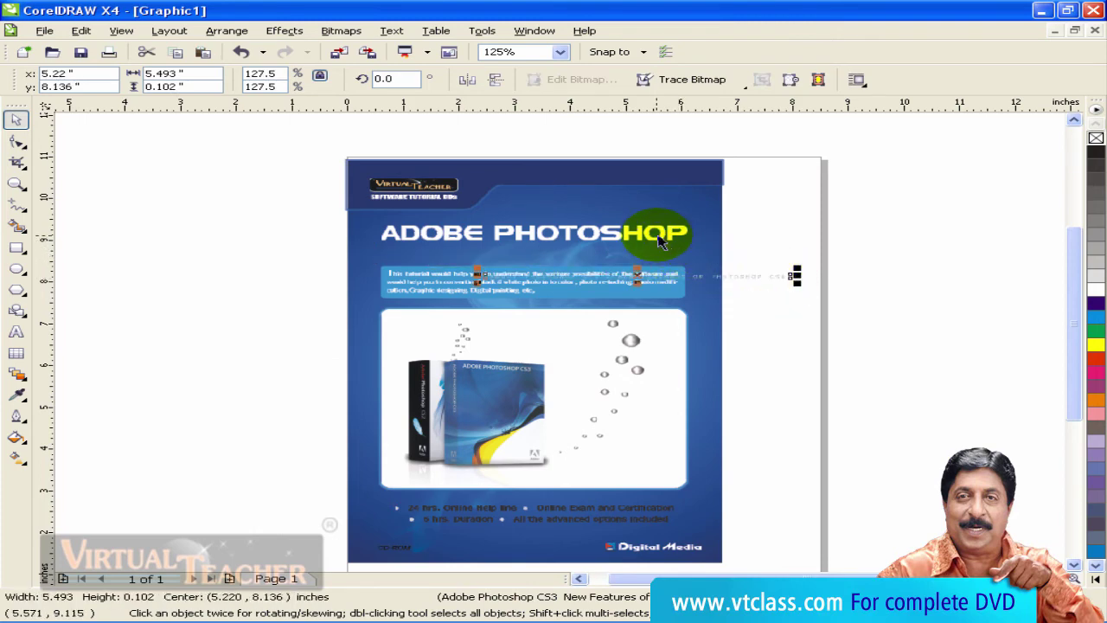
drag(659, 234, 763, 230)
click(414, 184)
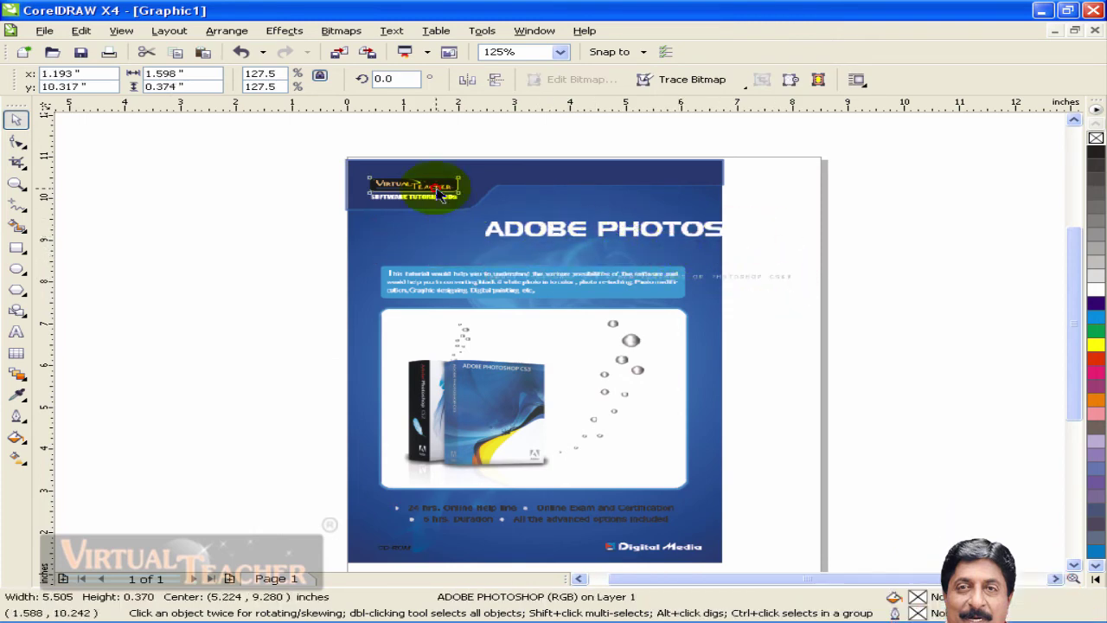
drag(414, 184, 346, 185)
scroll(563, 346, up, 2)
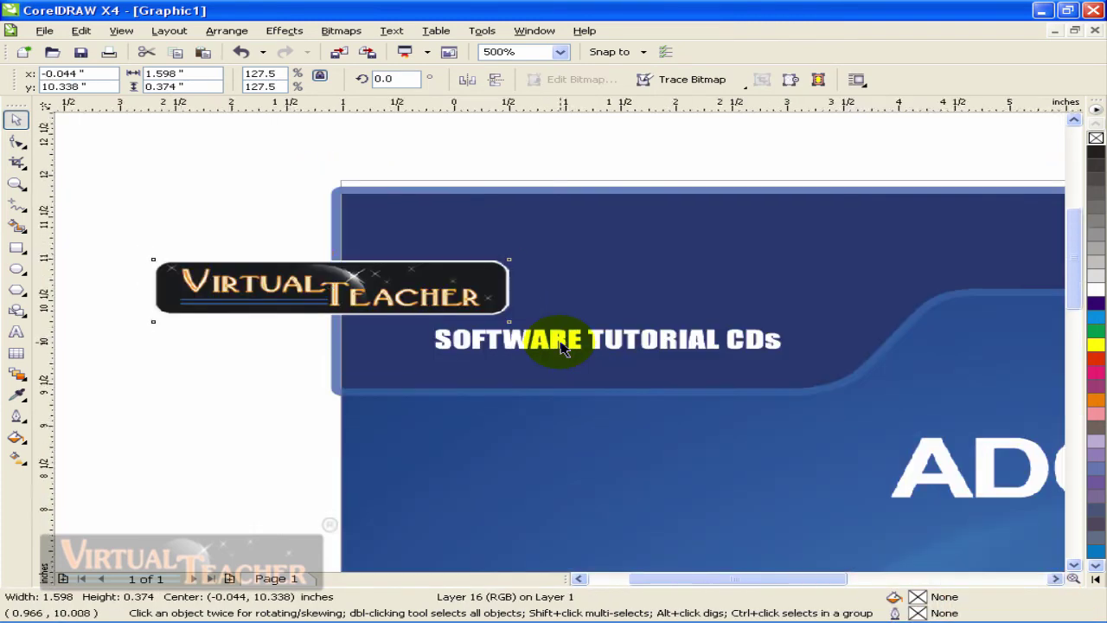
scroll(689, 459, down, 2)
- Move the Photoshop product box image and text box left, and the bullet text line down
drag(690, 452, 366, 271)
scroll(366, 272, up, 1)
scroll(557, 407, down, 2)
drag(556, 408, 563, 324)
scroll(563, 324, up, 1)
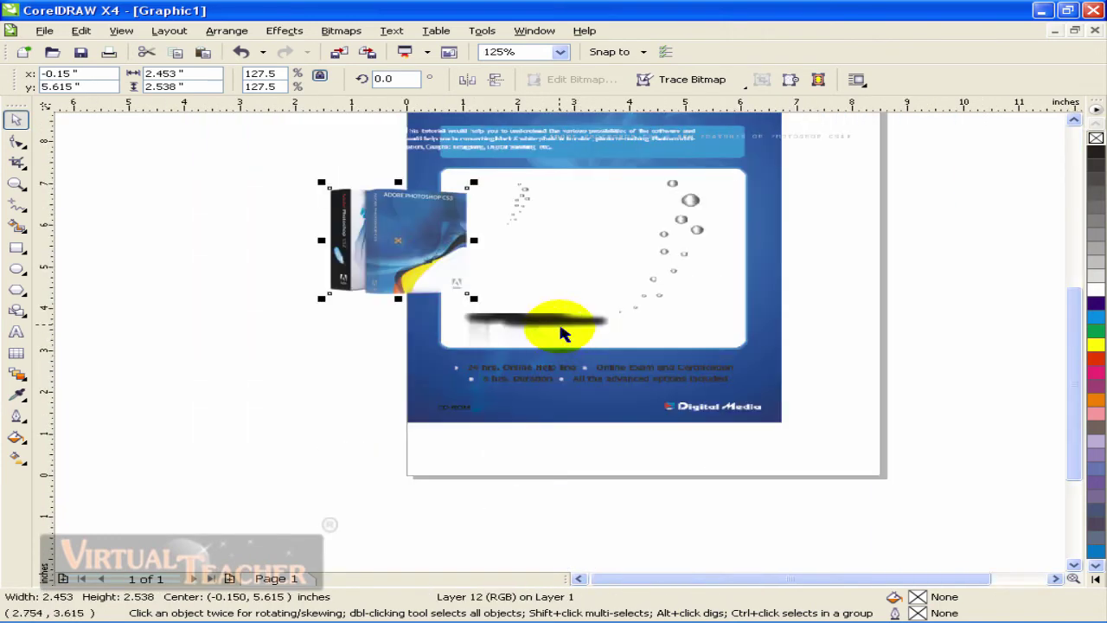
click(527, 338)
drag(579, 370, 563, 389)
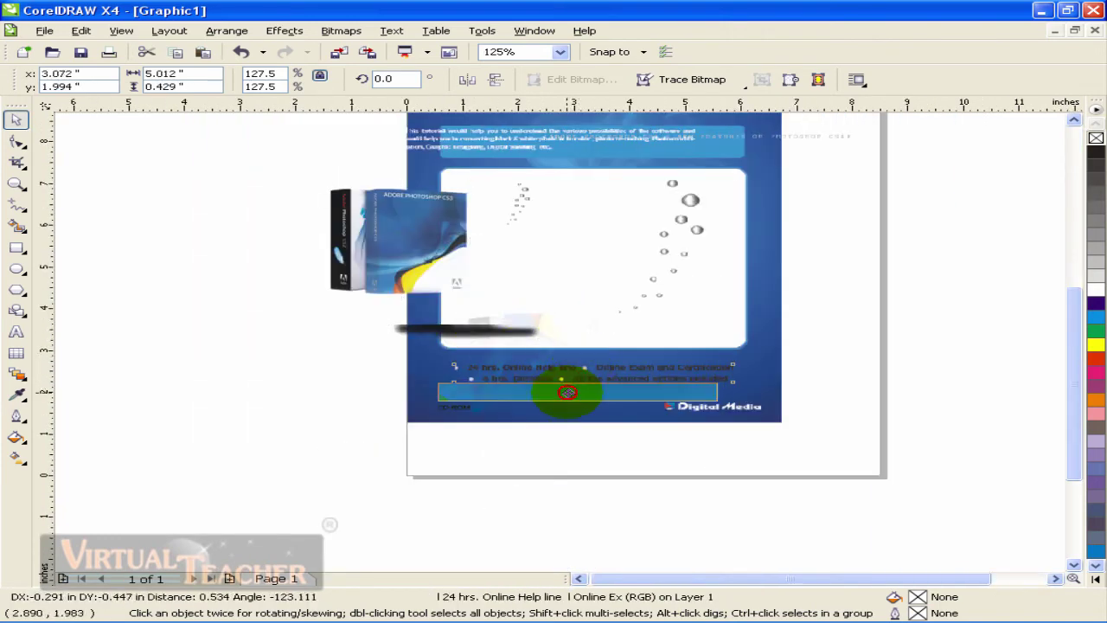
- Move the CD-ROM text down-left and the bubbles image and white panel down-right
click(751, 408)
drag(463, 405, 446, 420)
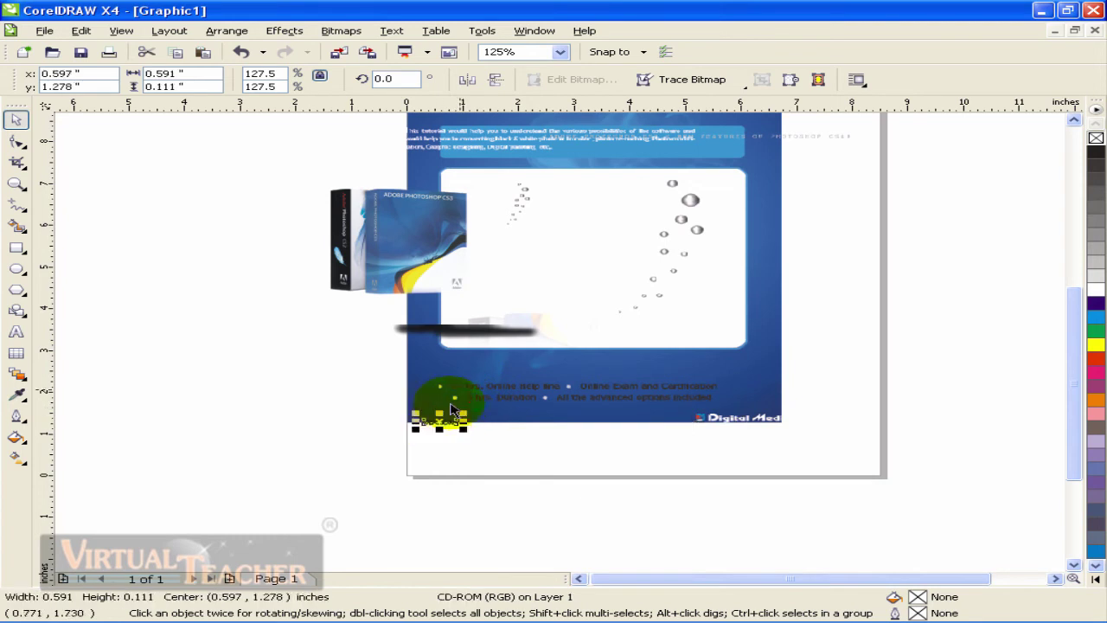
drag(672, 267, 744, 322)
drag(584, 205, 643, 247)
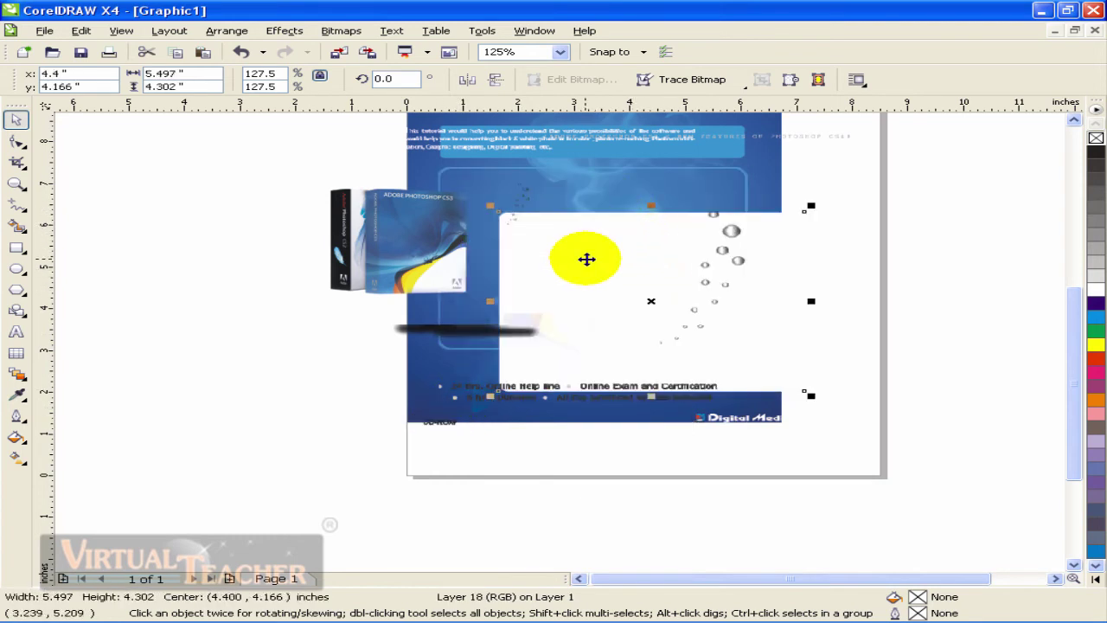
click(647, 195)
scroll(564, 346, down, 1)
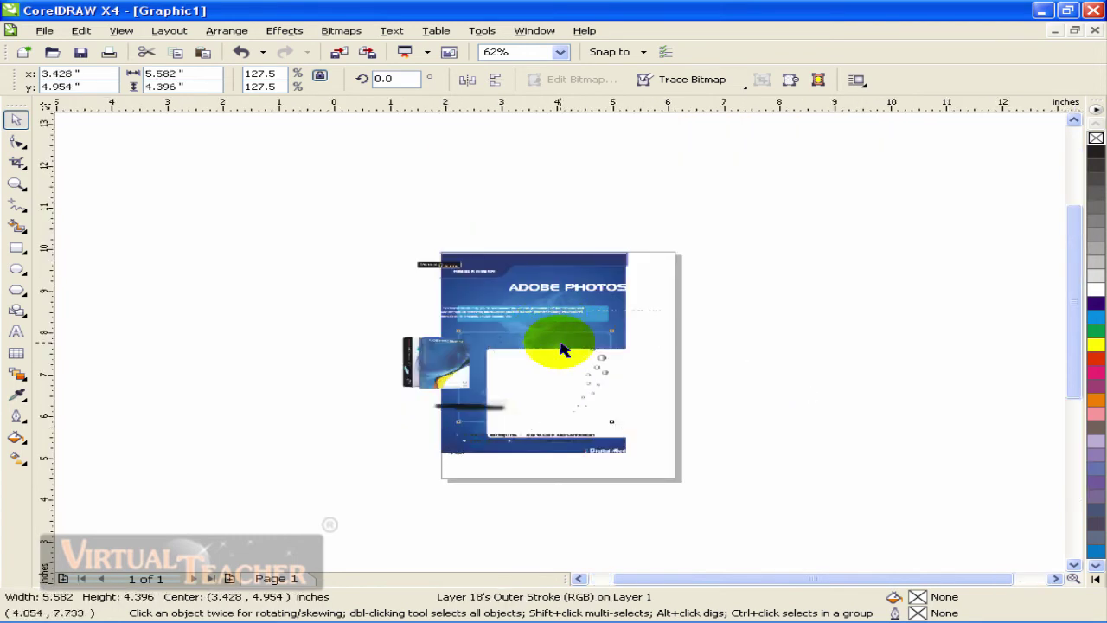
scroll(562, 350, up, 1)
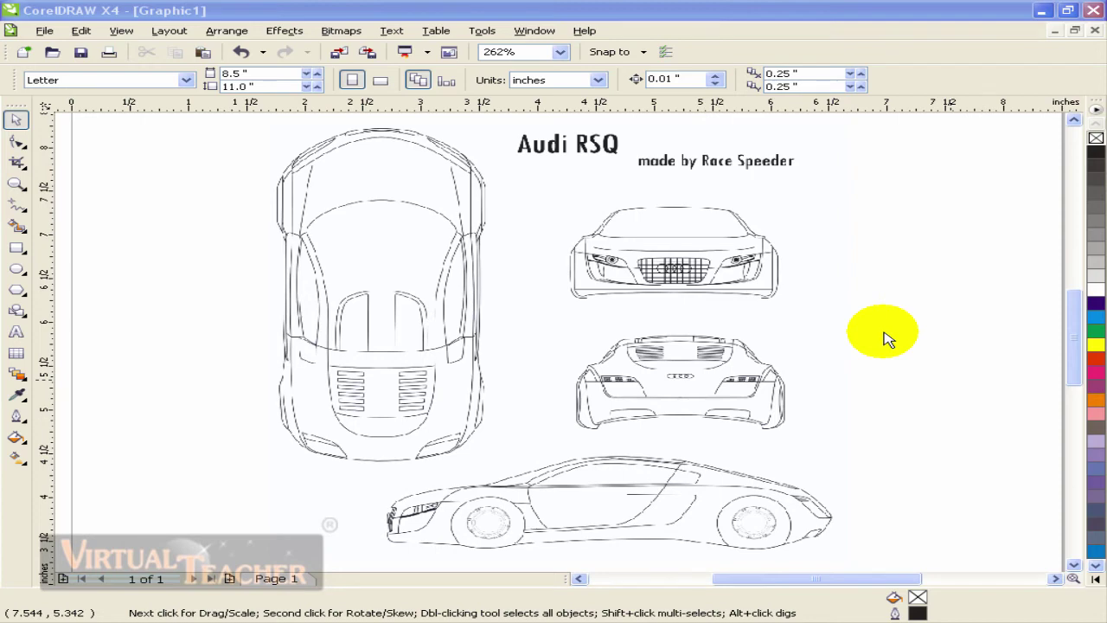
- Select the Audi line-art bitmap and bring up its Centerline Trace options
click(813, 334)
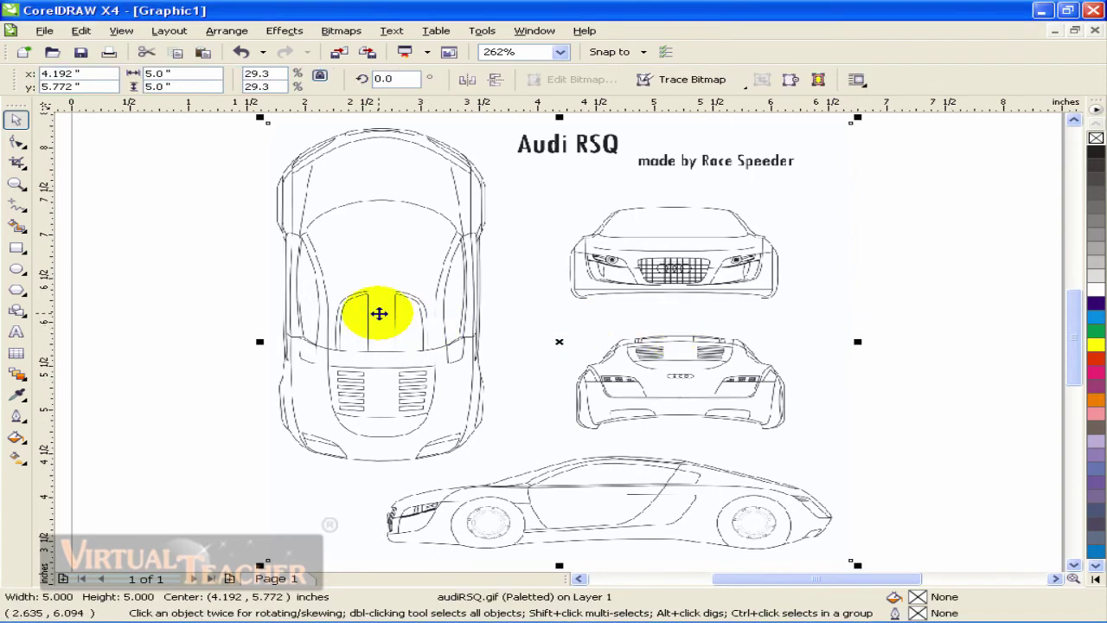
scroll(385, 313, up, 4)
scroll(561, 343, down, 3)
scroll(556, 336, down, 1)
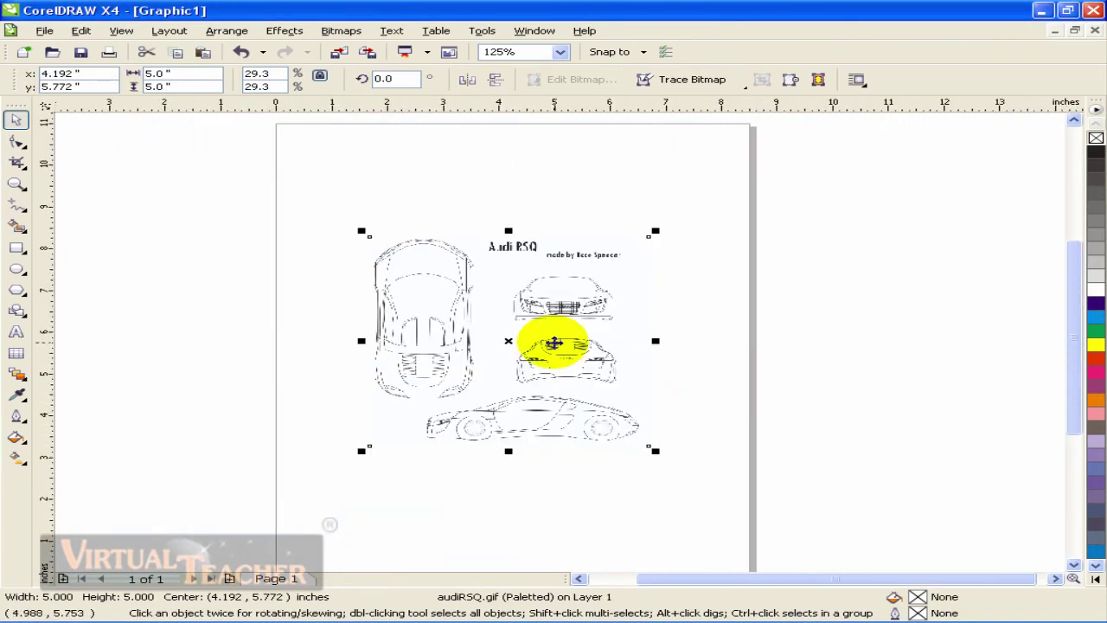
scroll(560, 343, up, 2)
scroll(560, 342, down, 2)
scroll(561, 343, up, 3)
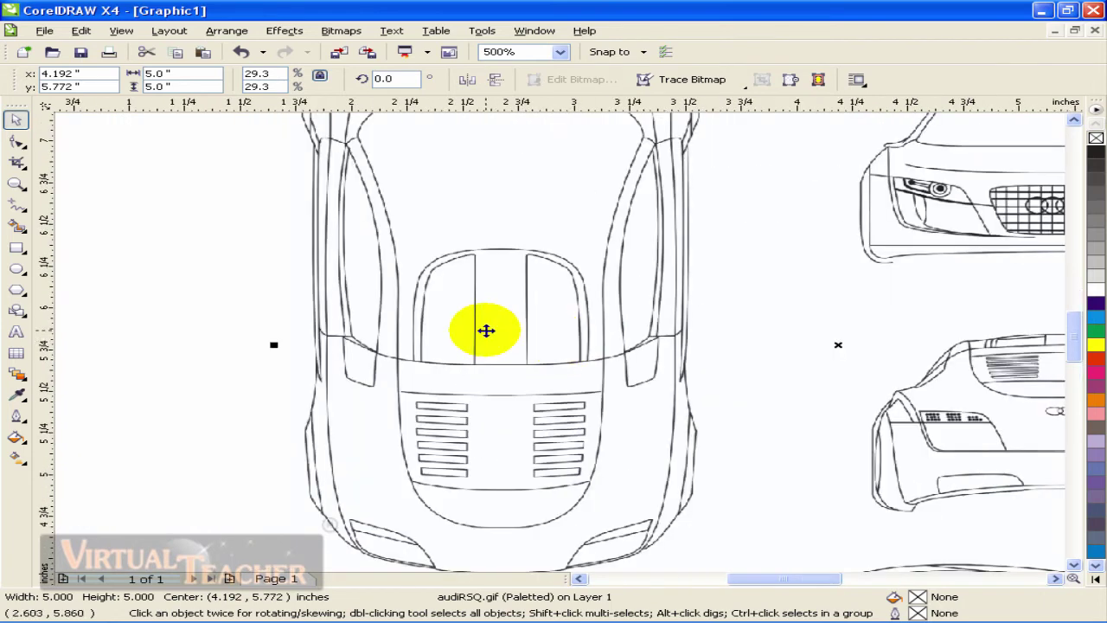
click(489, 326)
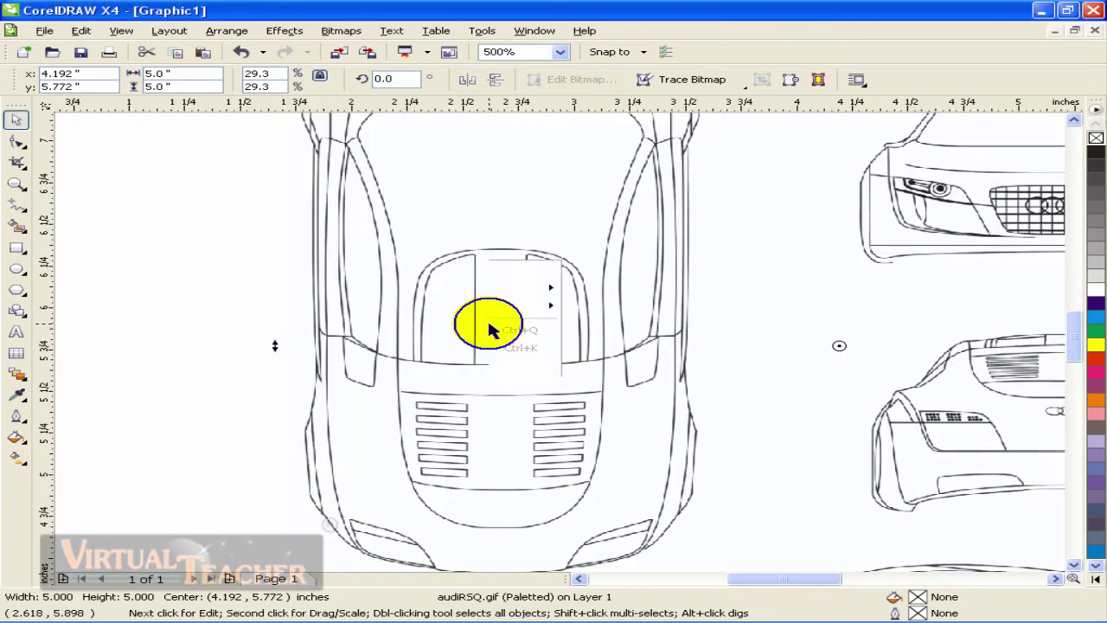
mouse_move(572, 34)
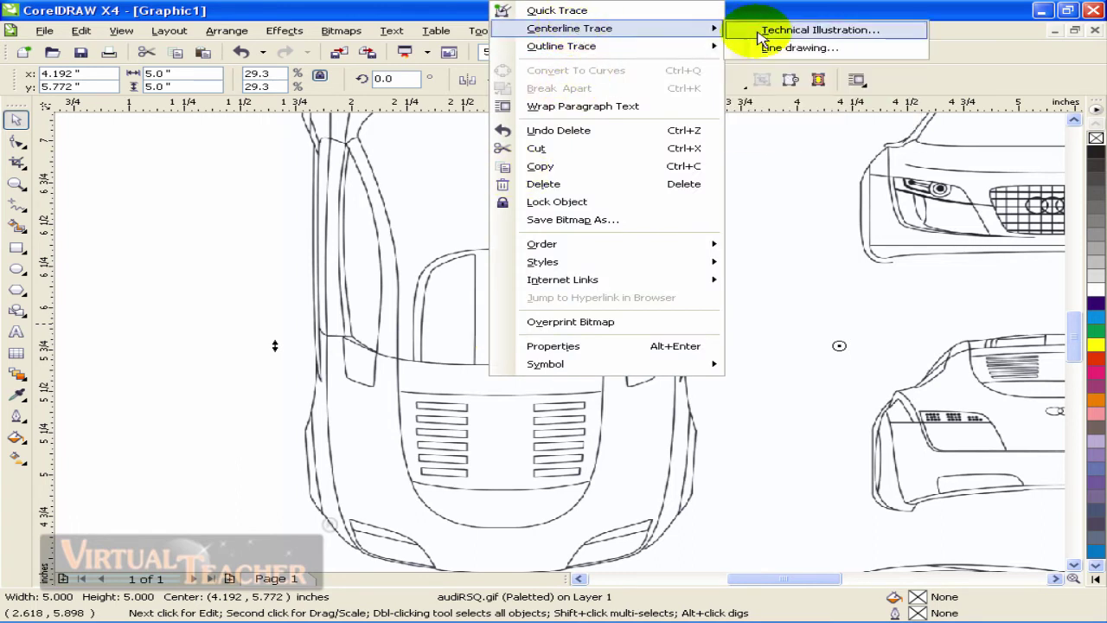
- Start a Technical Illustration centerline trace and raise Detail to maximum, zooming previews on the front
click(822, 31)
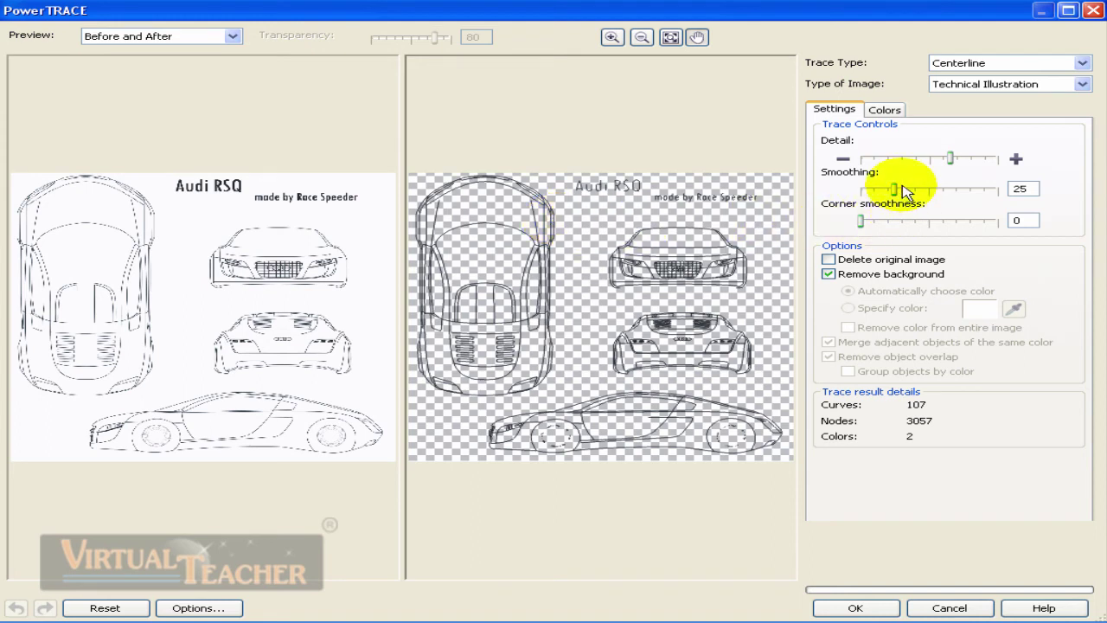
drag(952, 160, 995, 160)
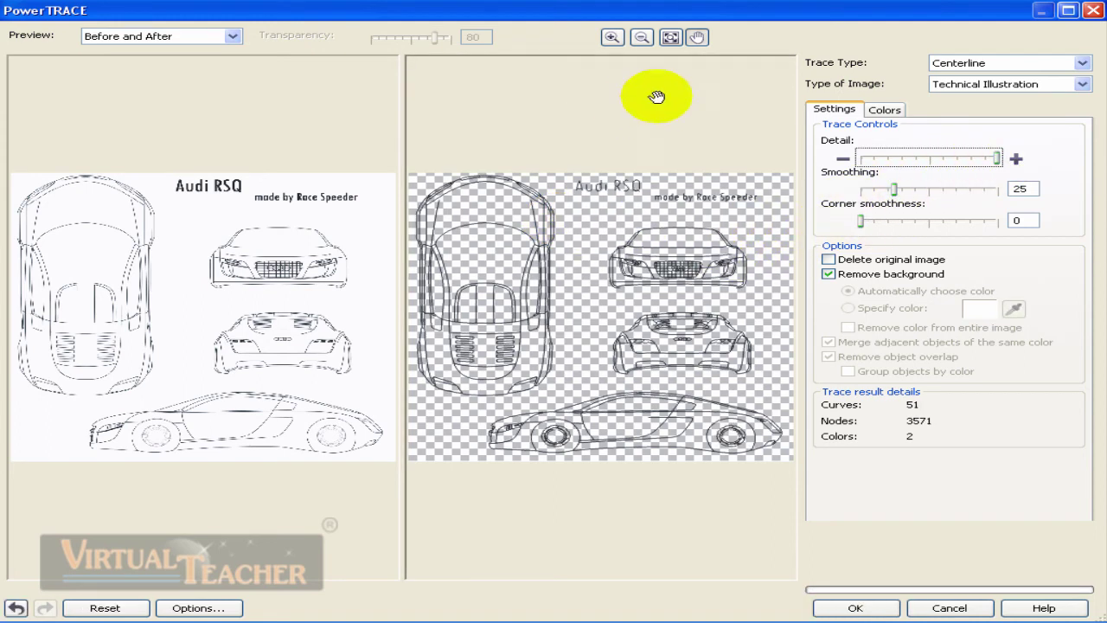
click(613, 37)
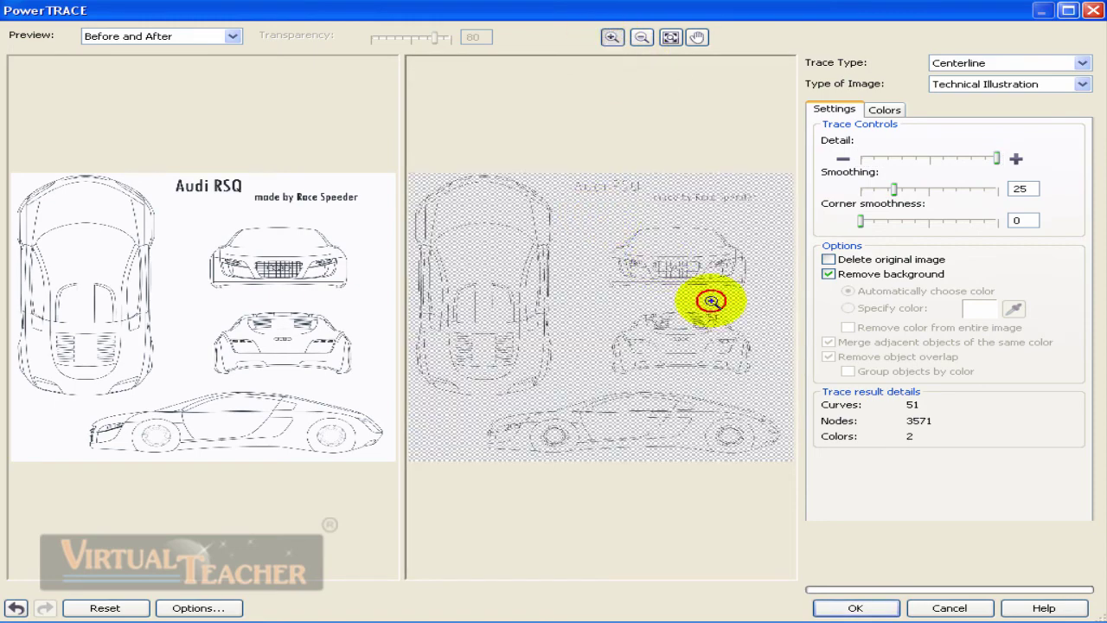
click(663, 254)
click(573, 223)
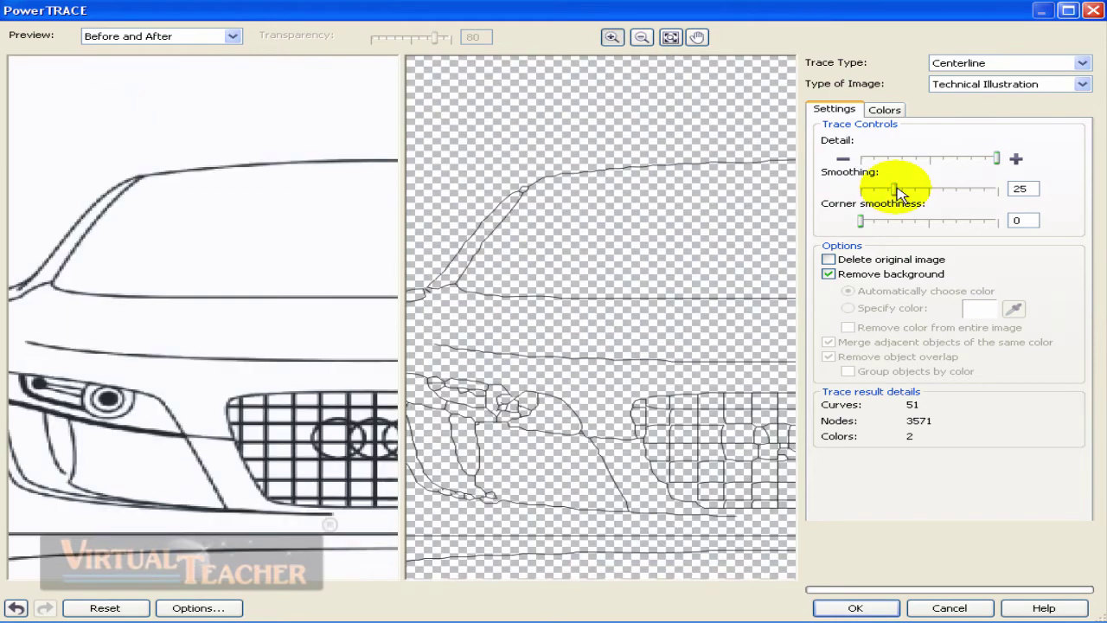
- Set Smoothing to 89 and Corner smoothness to 36, then accept the trace
drag(894, 189, 986, 189)
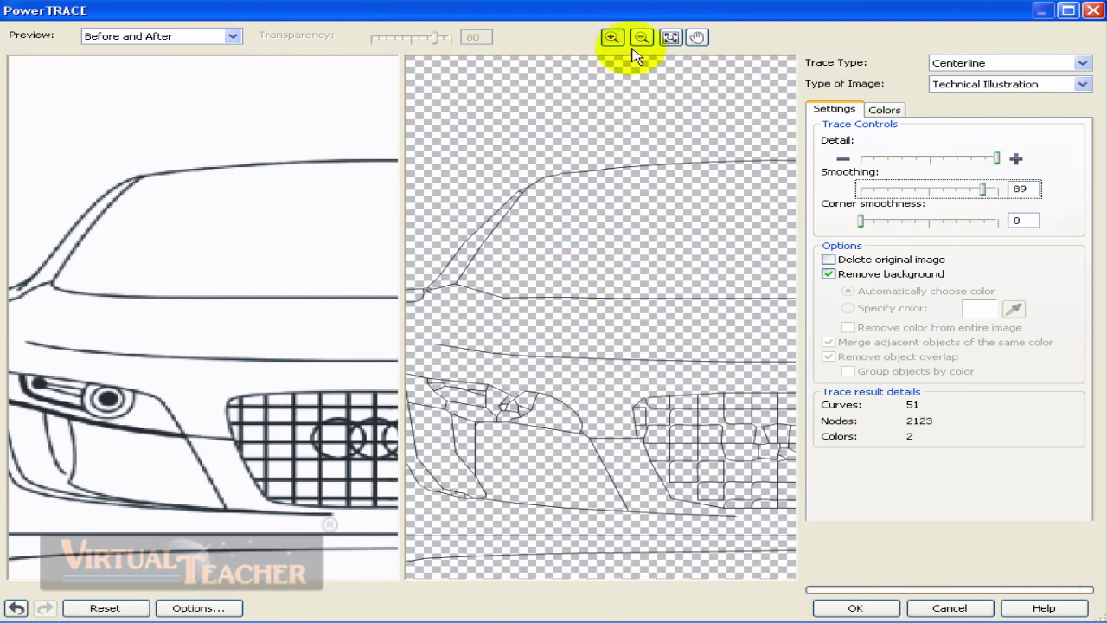
click(697, 37)
drag(697, 91, 844, 61)
drag(872, 222, 900, 223)
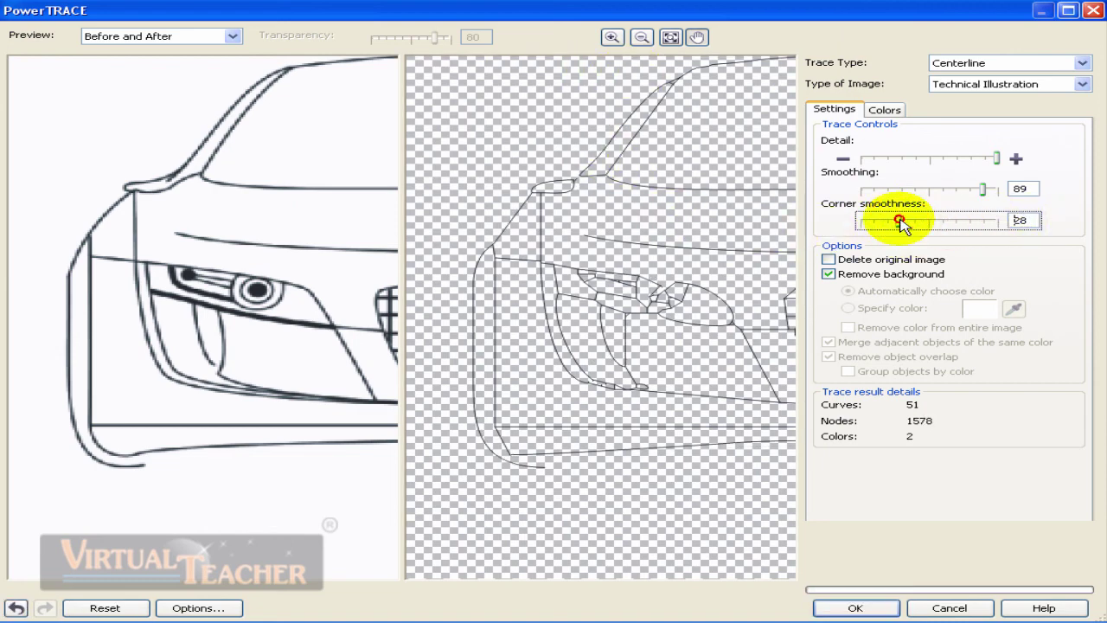
click(641, 39)
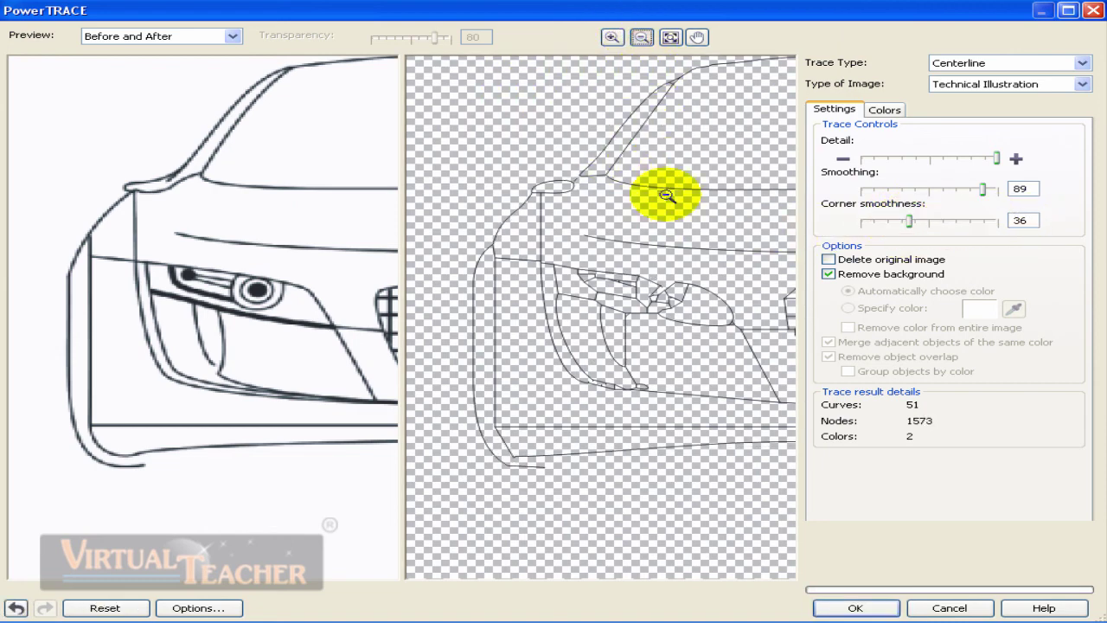
click(667, 185)
click(663, 191)
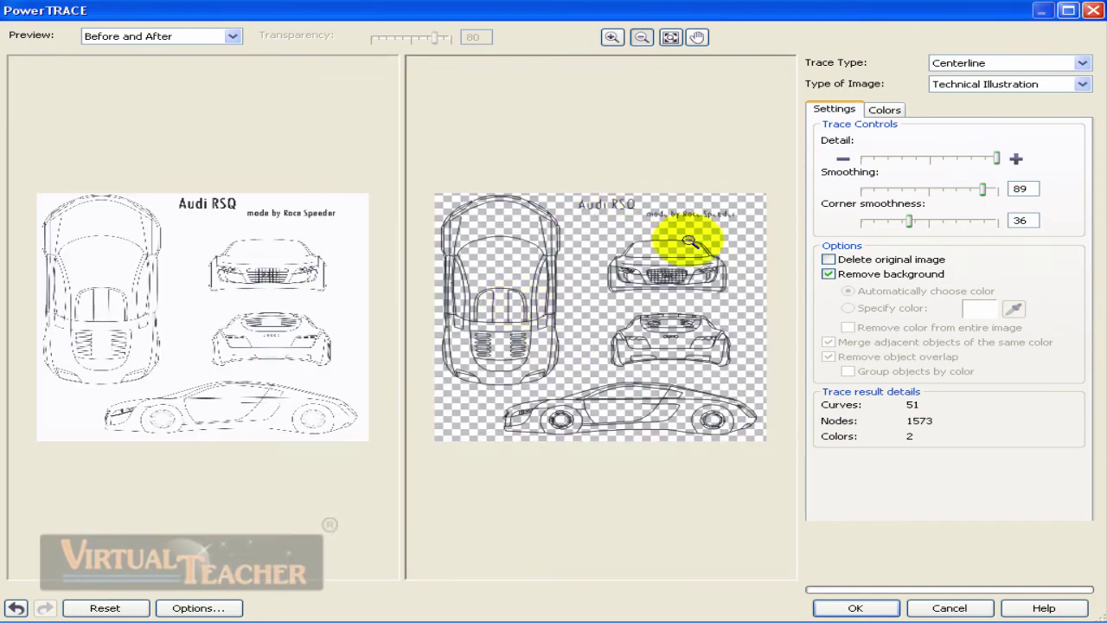
click(854, 608)
- Drag the traced 51-curve group left of the page, then reselect it for its context menu
scroll(561, 342, down, 1)
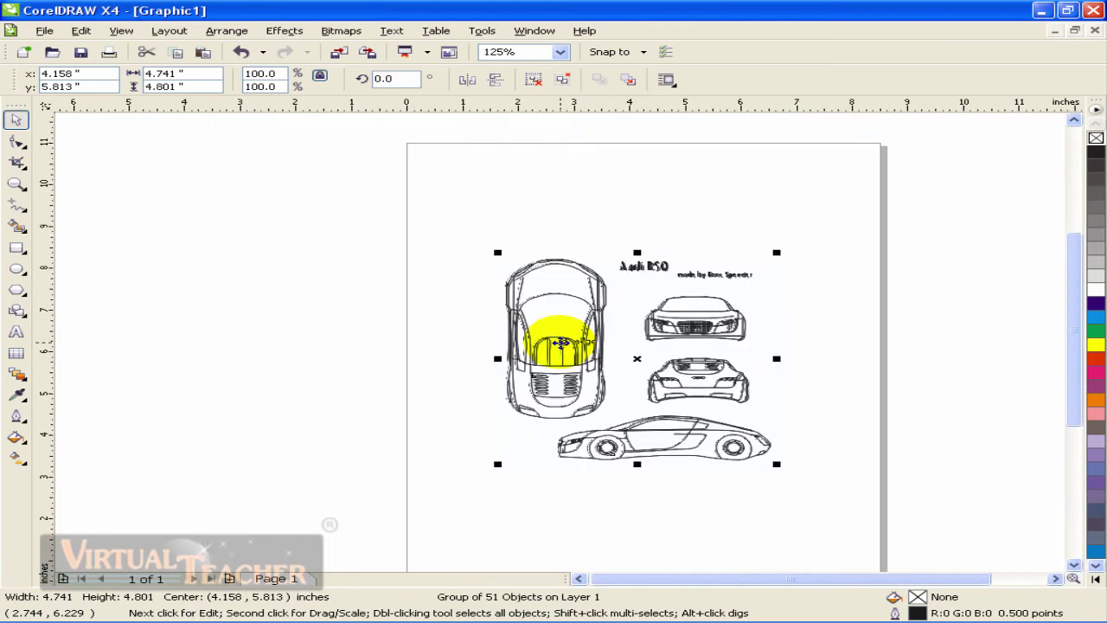
drag(560, 343, 193, 326)
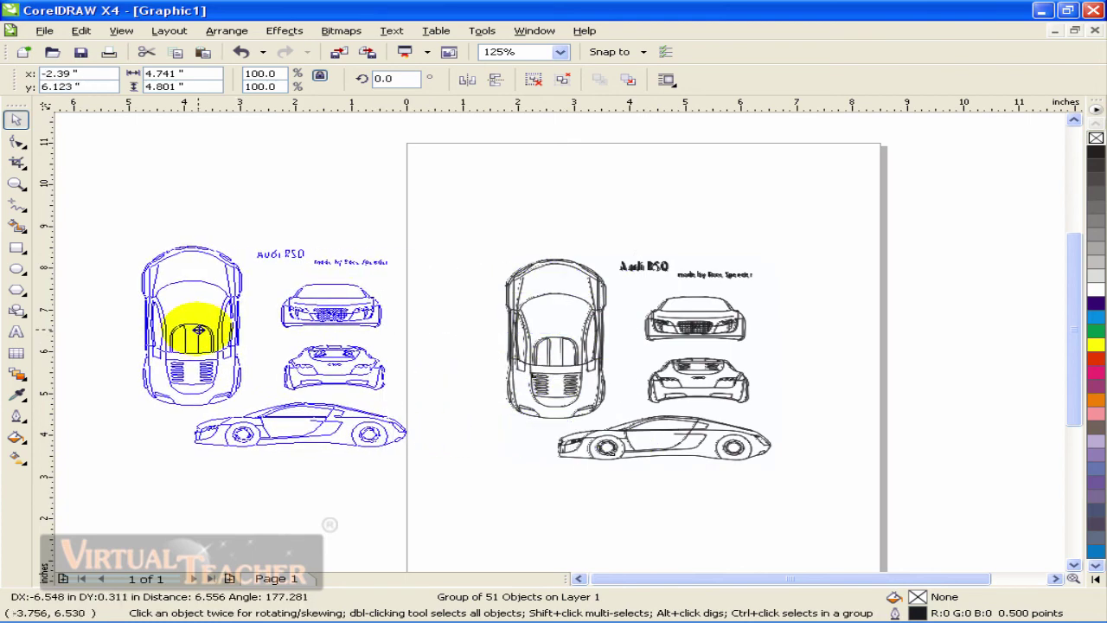
scroll(558, 347, up, 2)
scroll(562, 340, down, 1)
scroll(564, 339, up, 2)
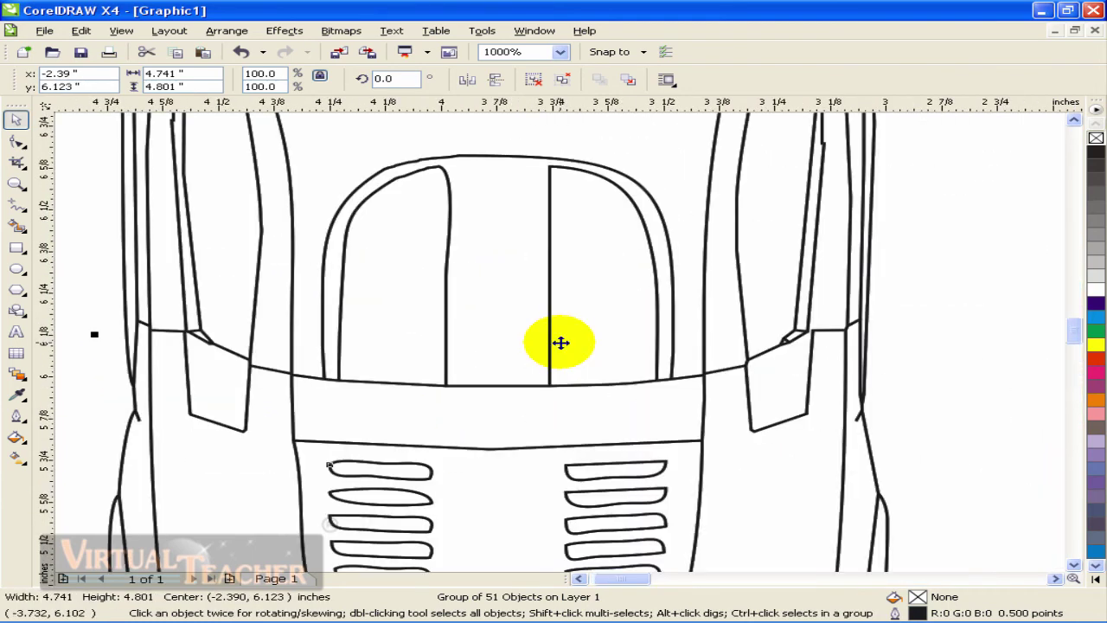
scroll(554, 351, down, 1)
scroll(560, 343, down, 1)
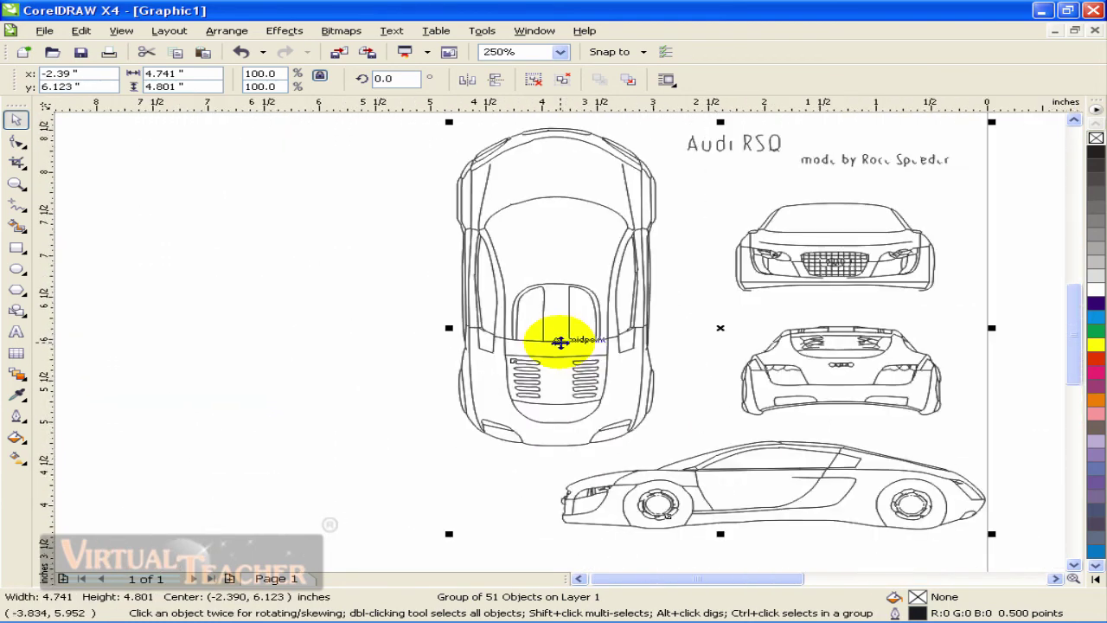
click(715, 214)
click(633, 220)
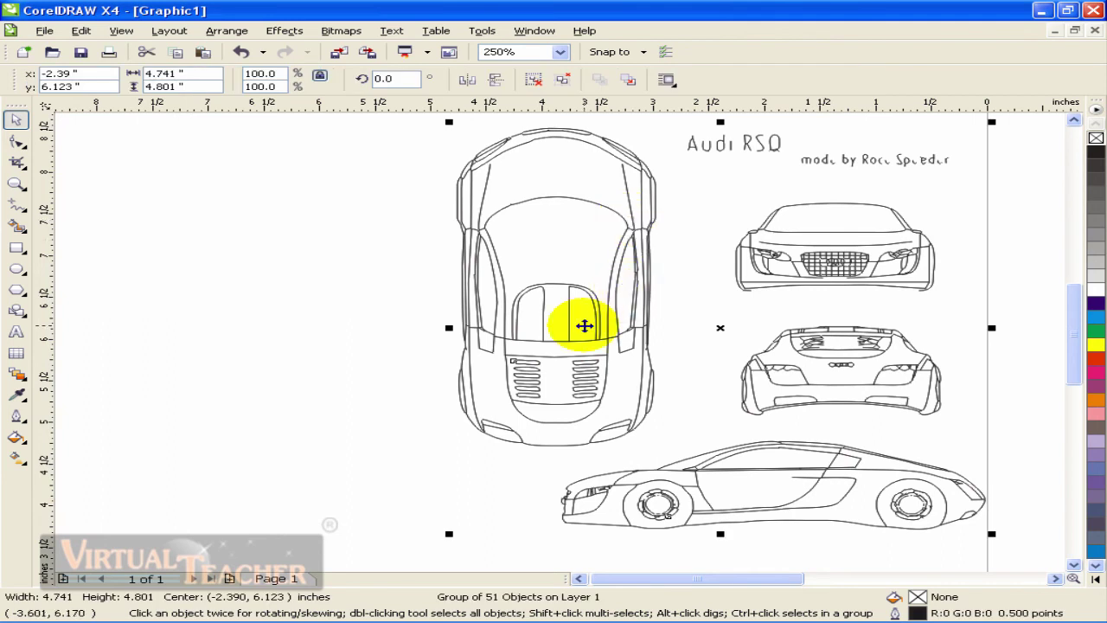
right_click(586, 329)
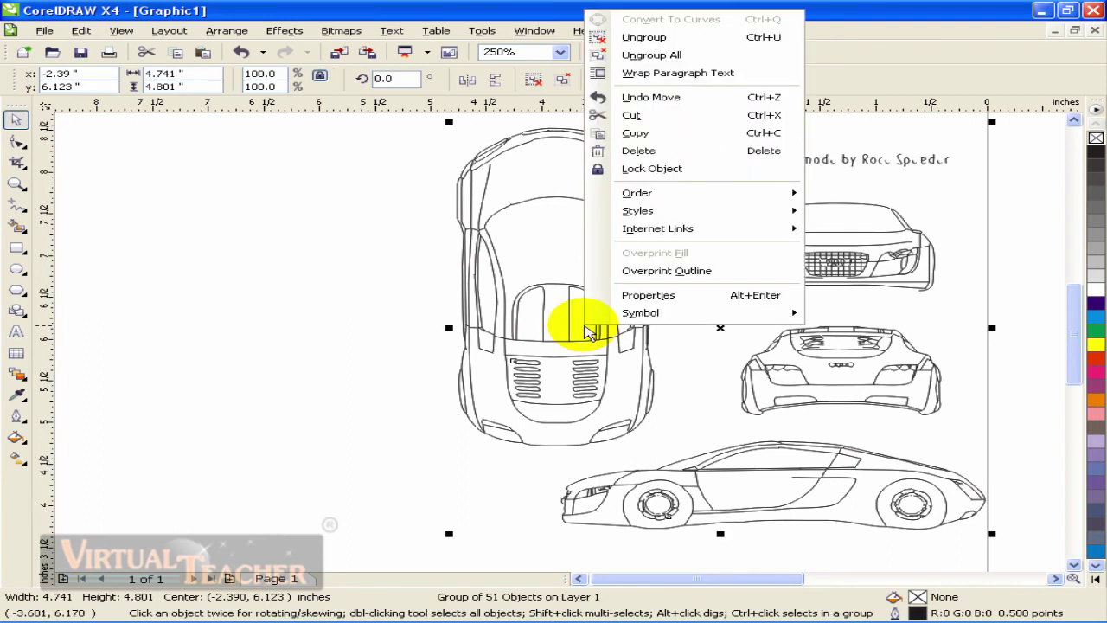
- Ungroup the trace into 51 curves and rotate one grille curve very slightly
click(709, 56)
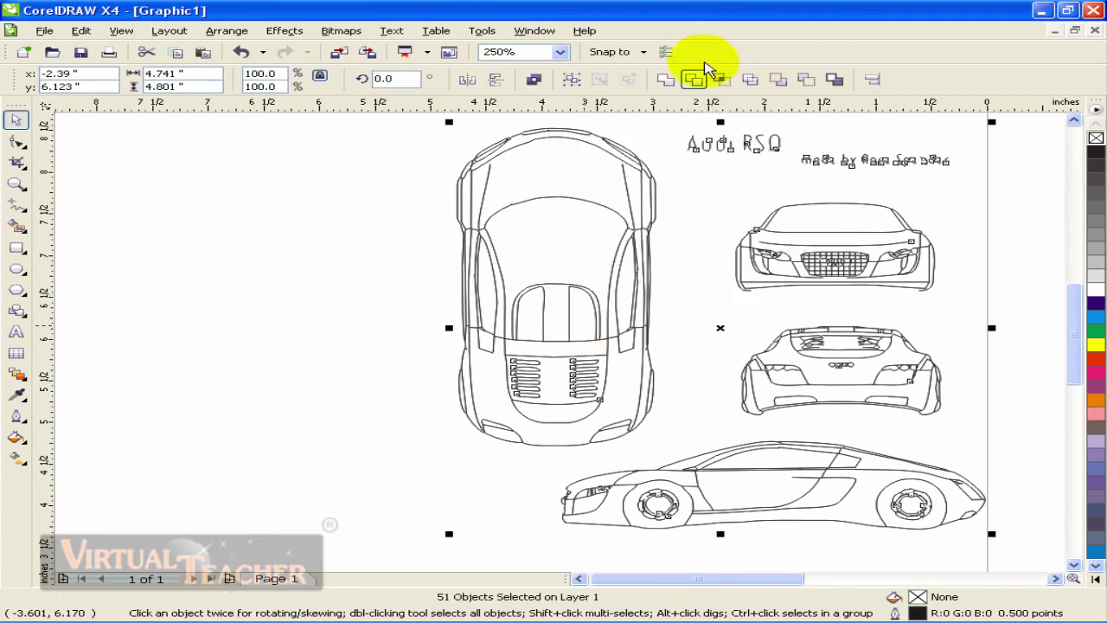
click(365, 227)
click(525, 375)
scroll(524, 375, up, 3)
click(559, 290)
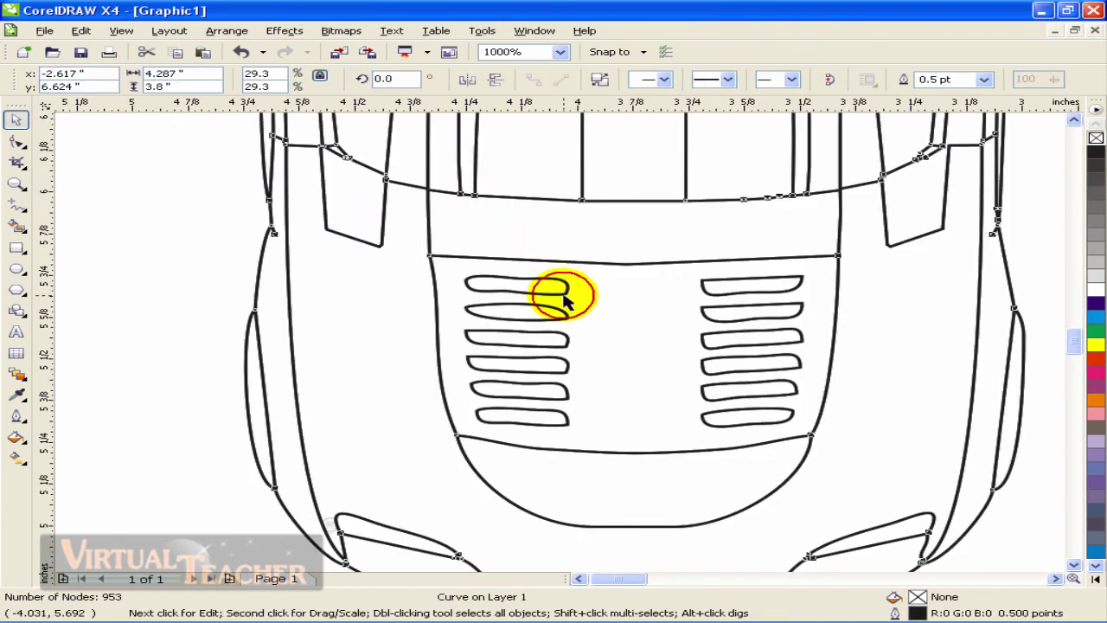
scroll(560, 290, down, 3)
drag(559, 290, 603, 318)
click(726, 316)
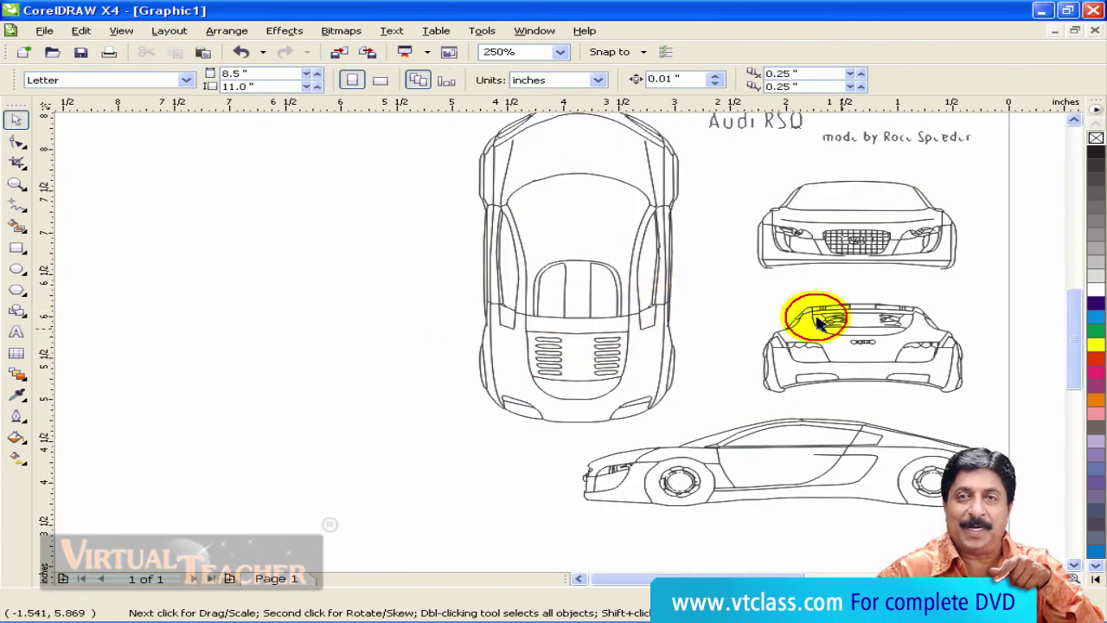
- Move the rear-view car far left and shift the side-view car to the right
click(866, 339)
drag(865, 338, 182, 311)
click(316, 396)
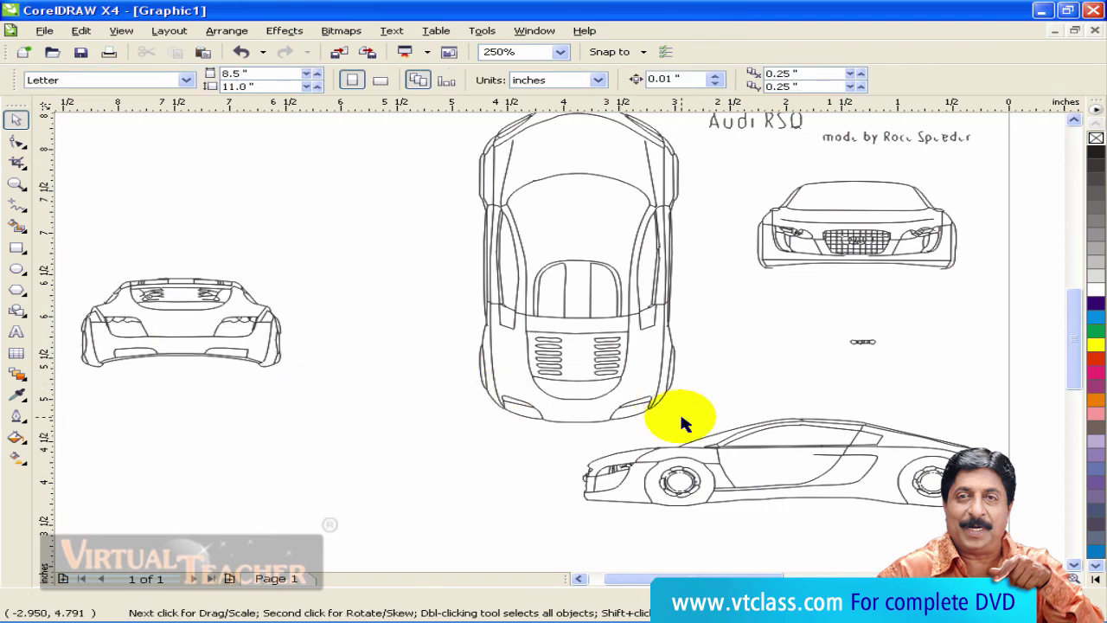
click(704, 450)
drag(714, 445, 796, 407)
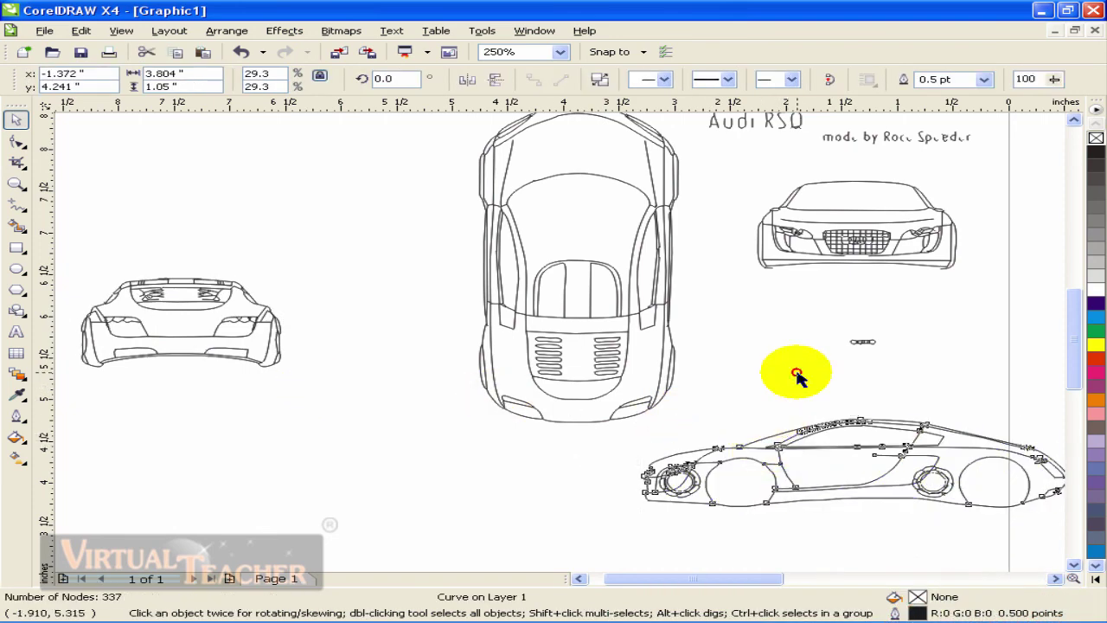
click(742, 366)
scroll(563, 346, up, 3)
- With the Shape tool (F10), drag a node on the car body's upper line
key(F10)
click(558, 400)
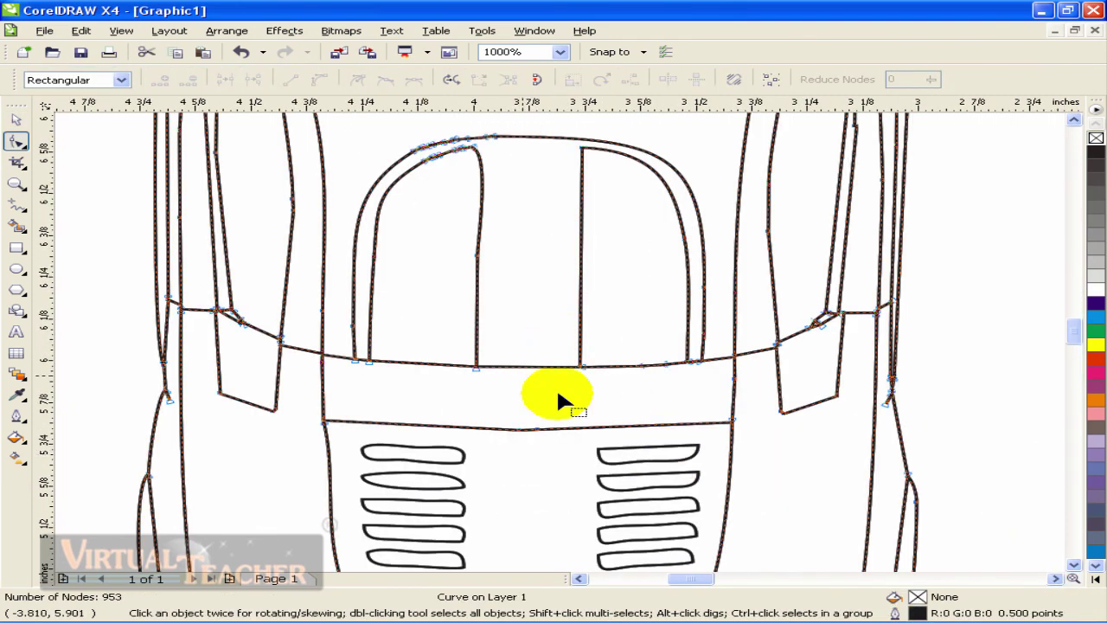
drag(594, 356, 650, 364)
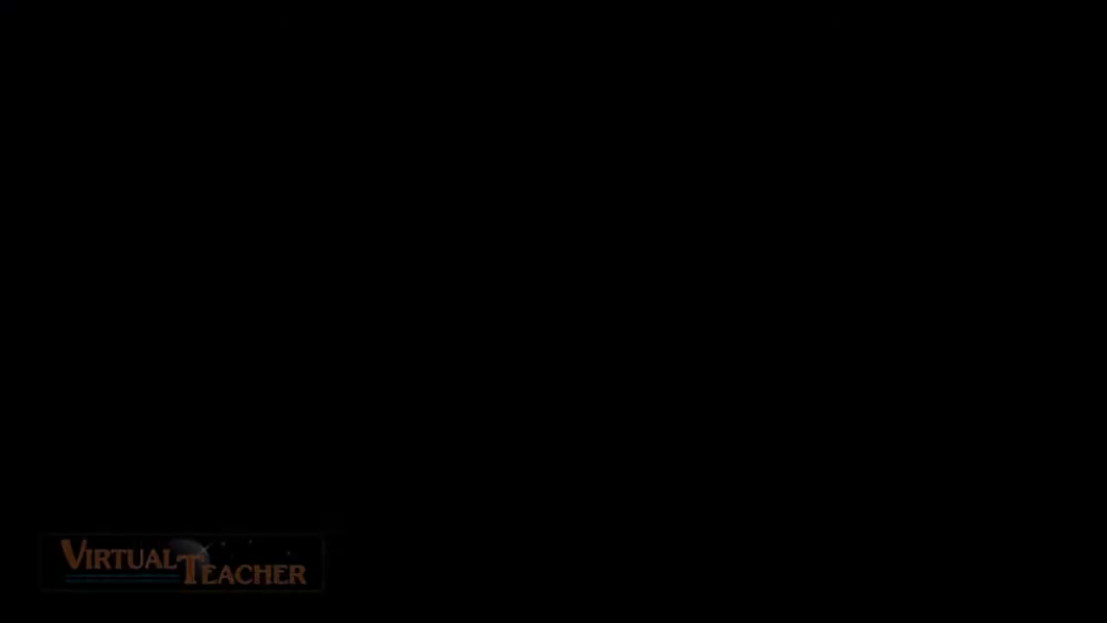